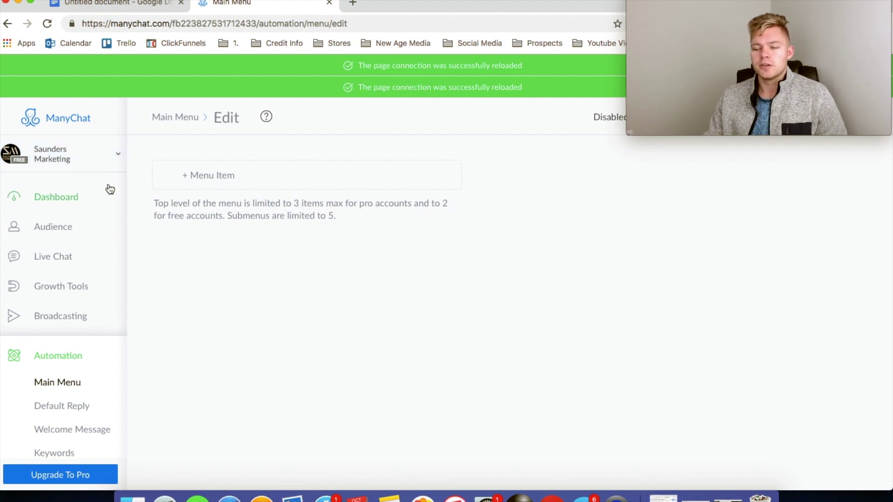
Review the bot's active subscriber statistics on the dashboard
left_click(86, 201)
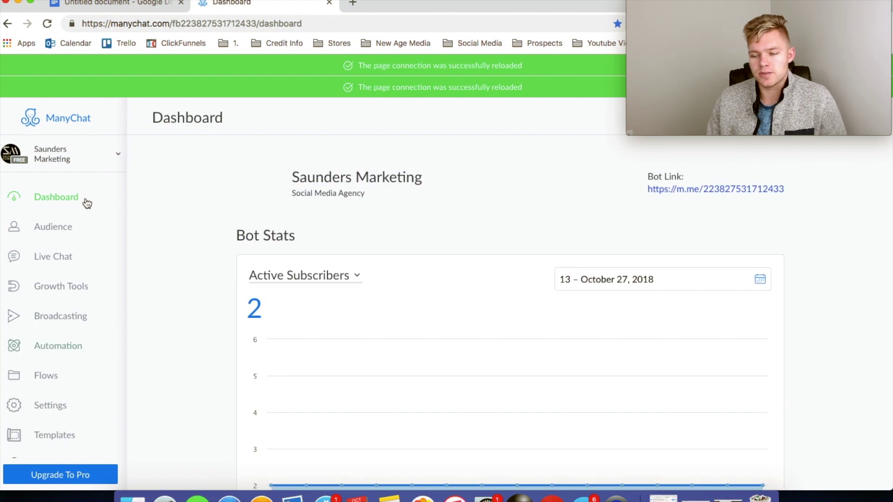
scroll(179, 220, "down", 2)
scroll(179, 222, "down", 4)
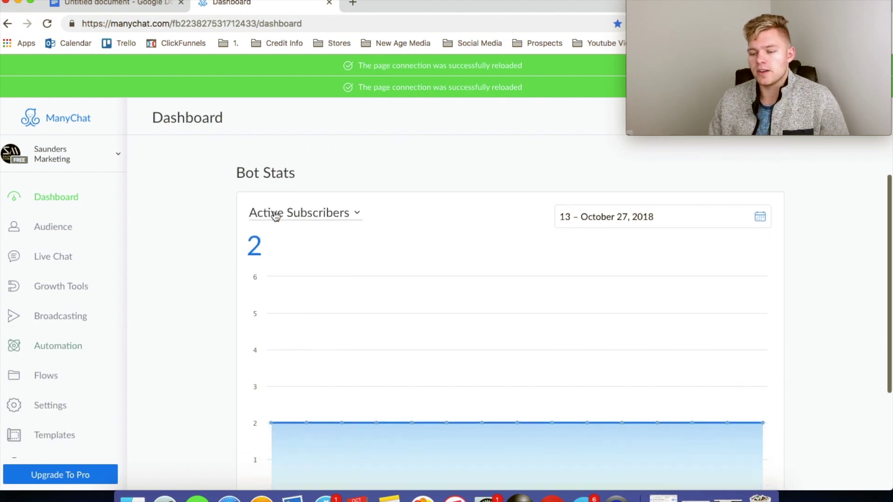
scroll(194, 291, "up", 3)
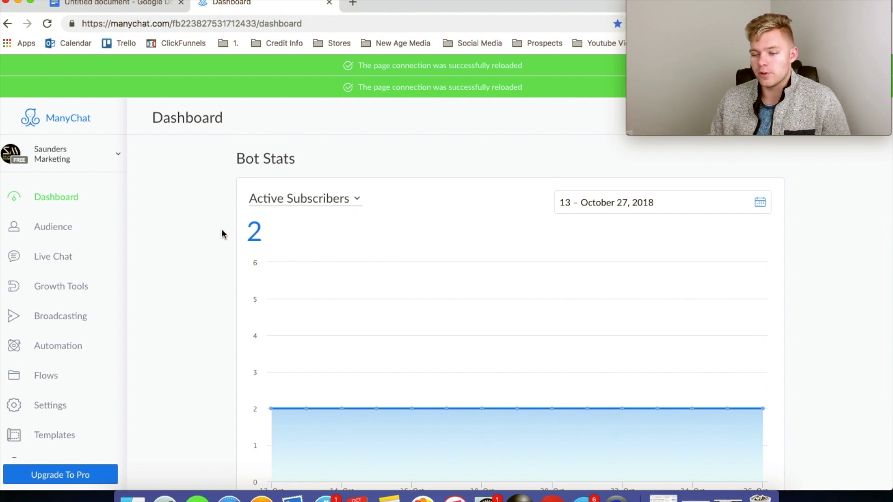
scroll(222, 233, "down", 5)
scroll(222, 233, "up", 2)
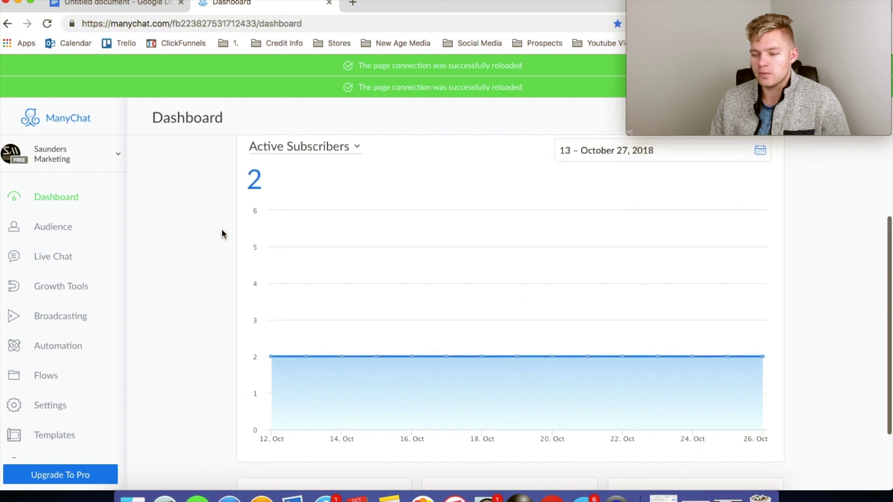
scroll(221, 234, "up", 3)
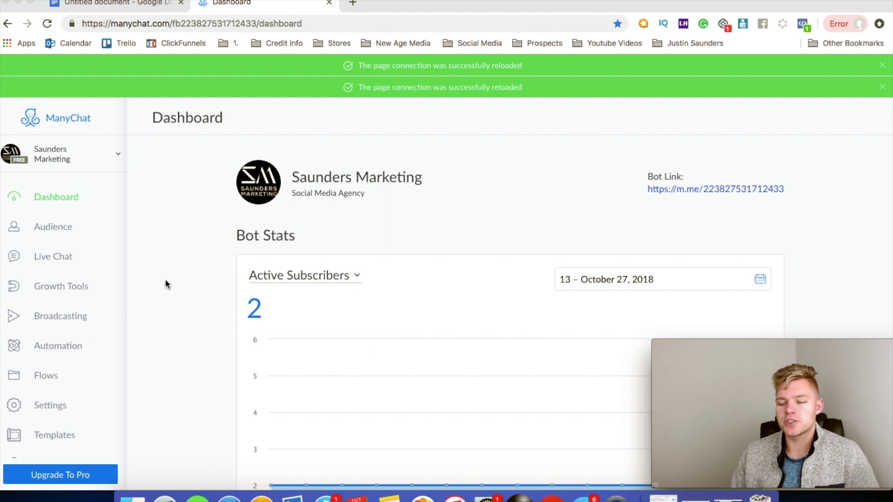
Create a new growth tool of the Messenger Ref URL type
left_click(68, 289)
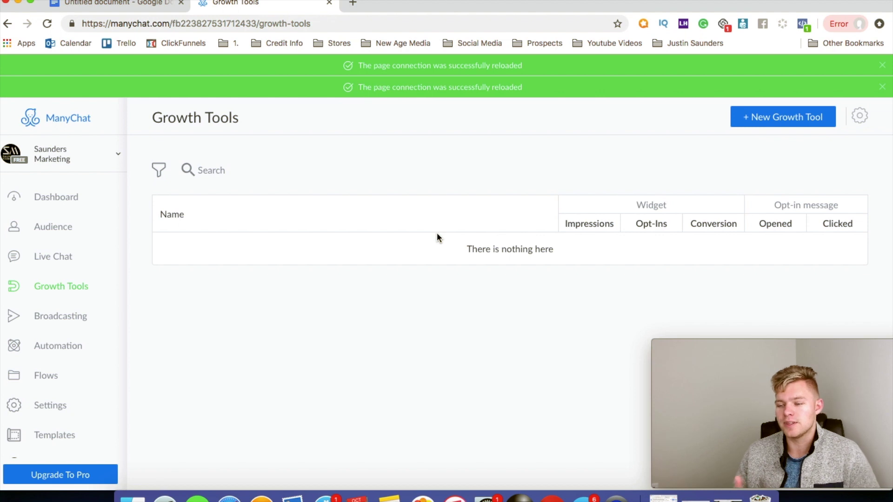
left_click(774, 122)
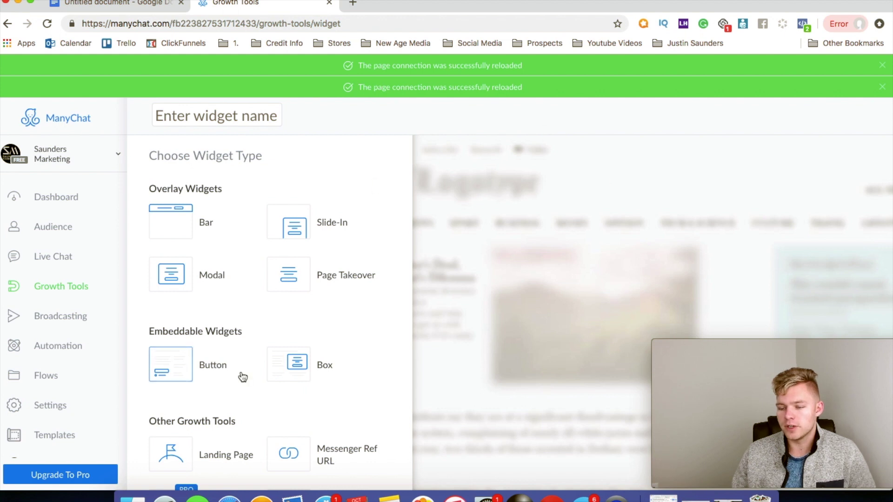
scroll(241, 375, "down", 3)
scroll(241, 375, "up", 3)
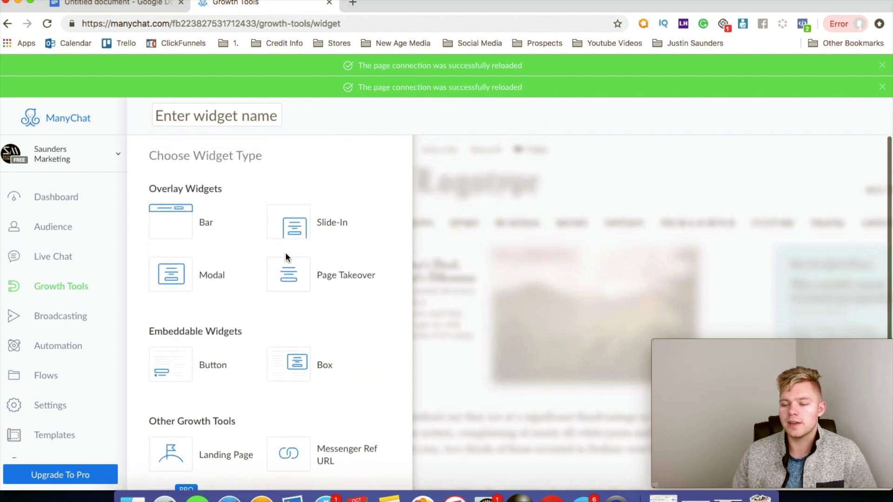
scroll(263, 332, "down", 1)
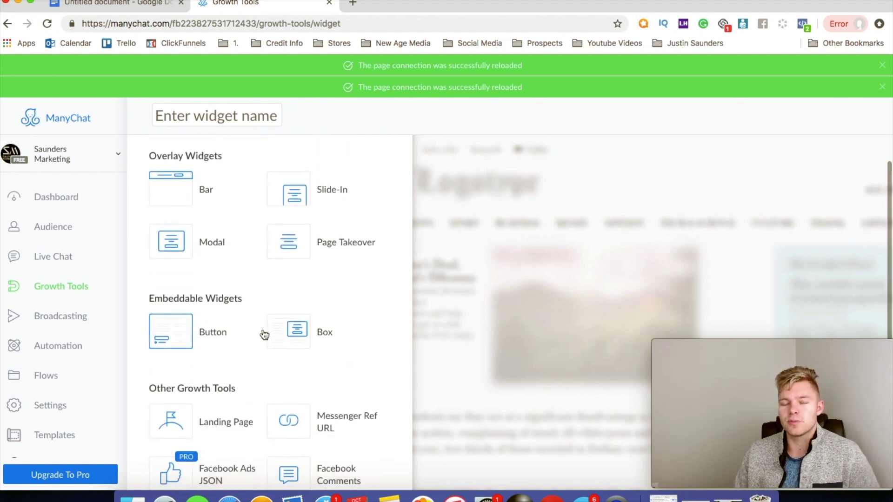
scroll(264, 335, "down", 1)
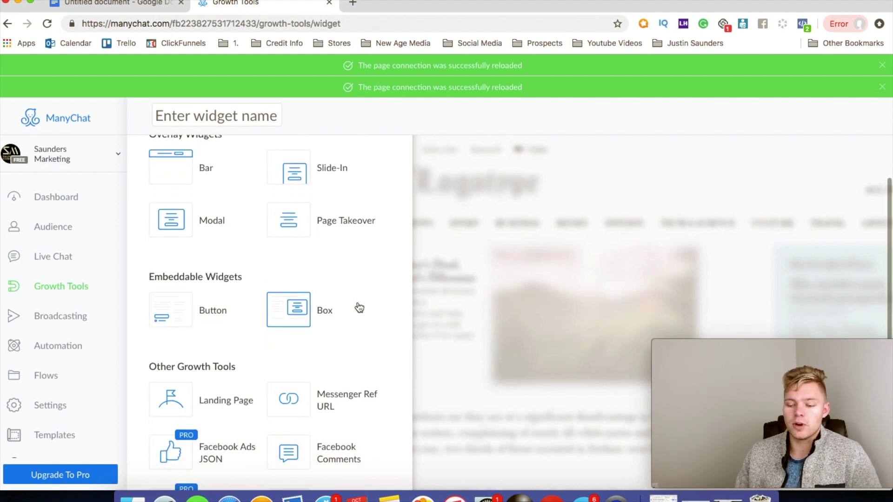
scroll(358, 307, "down", 3)
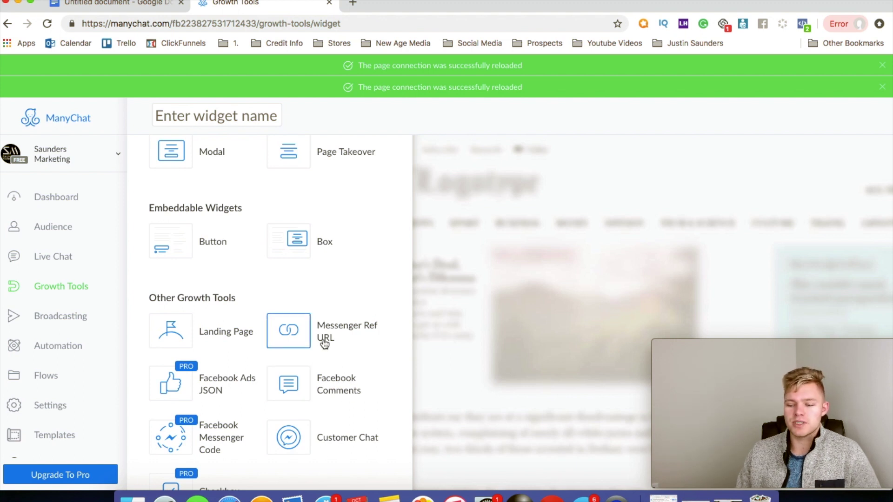
left_click(347, 335)
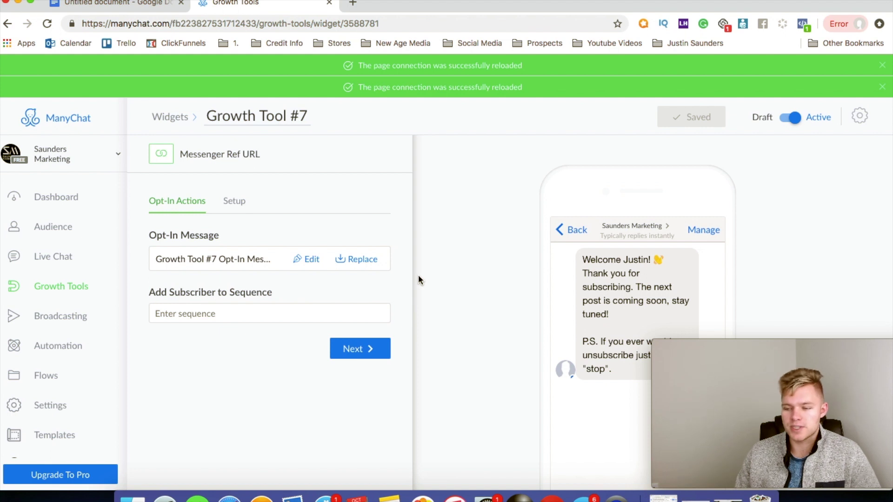
Open the growth tool's opt-in message for editing and replace its default text with "Hey"
scroll(521, 323, "down", 2)
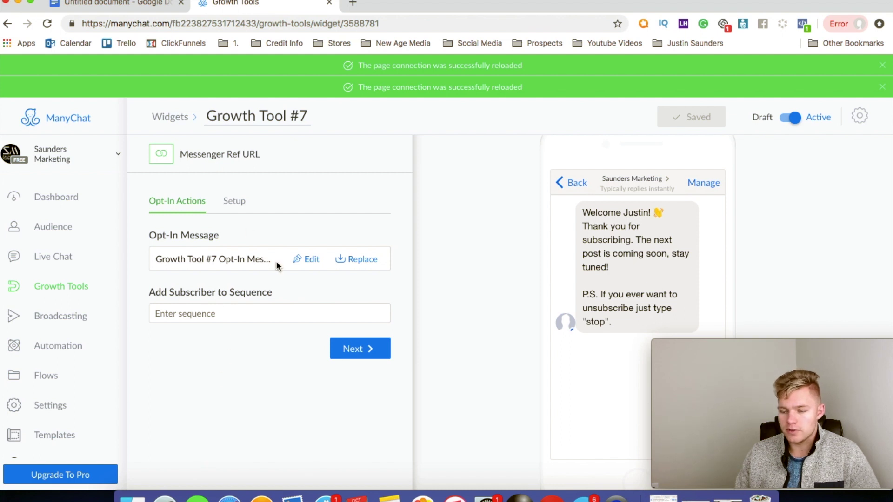
left_click(312, 259)
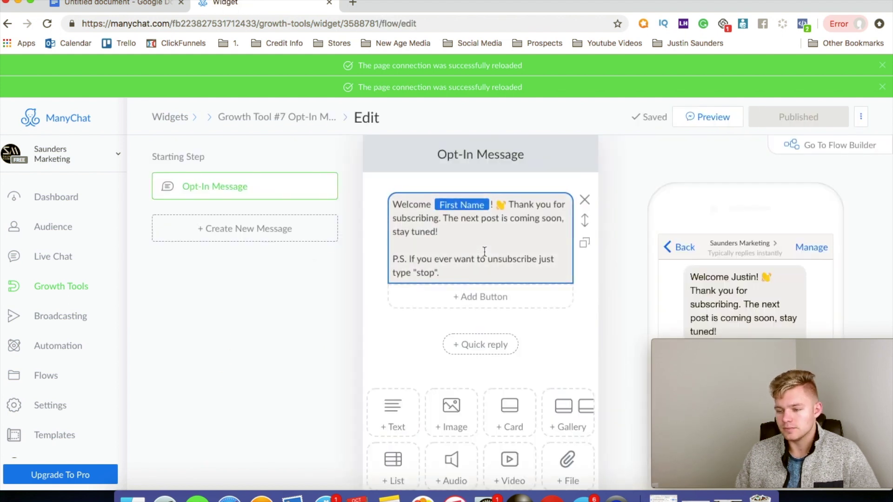
left_click_drag(454, 272, 392, 205)
type("HEy")
key("BackSpace")
key("BackSpace")
key("BackSpace")
type("ey")
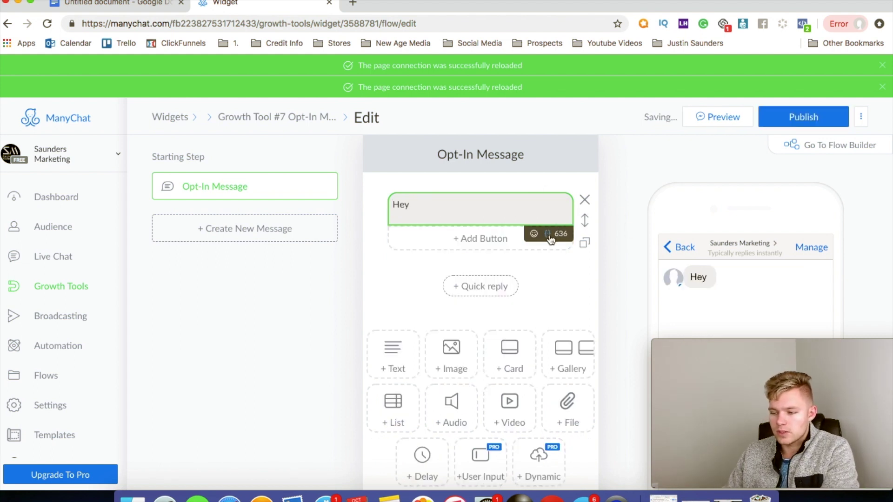
Insert the First Name variable after "Hey" and finish the greeting line with ":)"
left_click(549, 237)
left_click(464, 269)
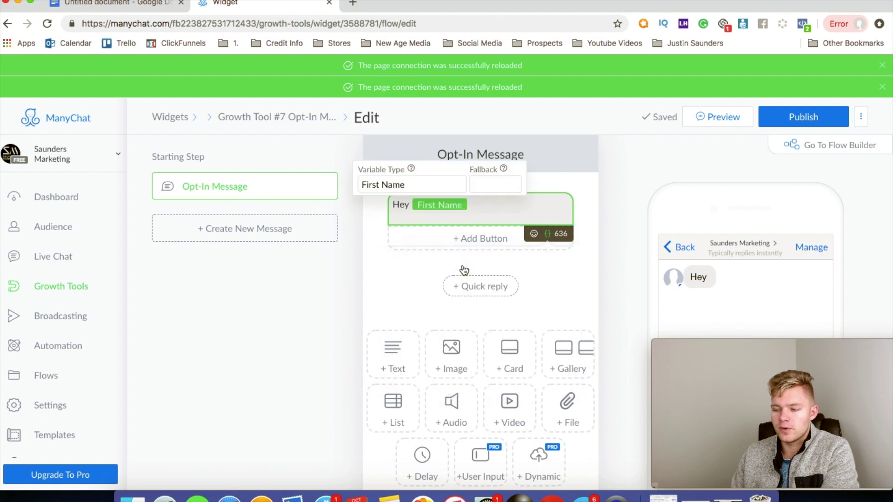
left_click(514, 212)
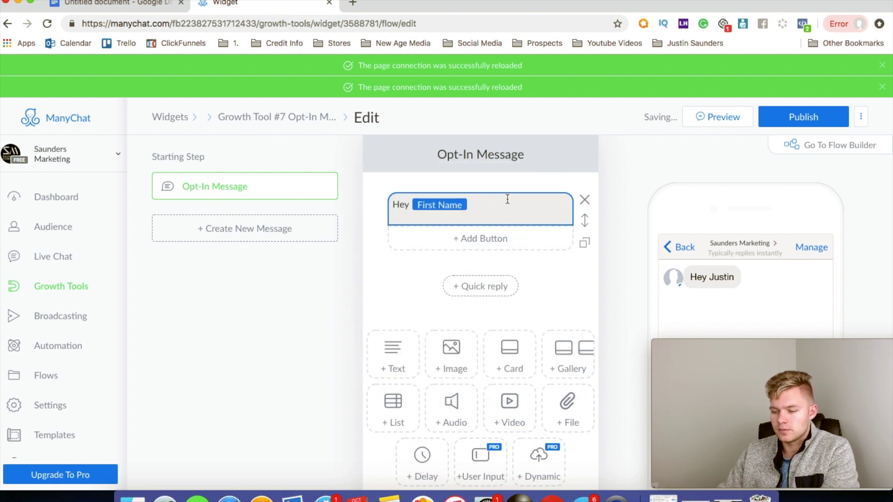
left_click(509, 200)
type(":)")
key("Return")
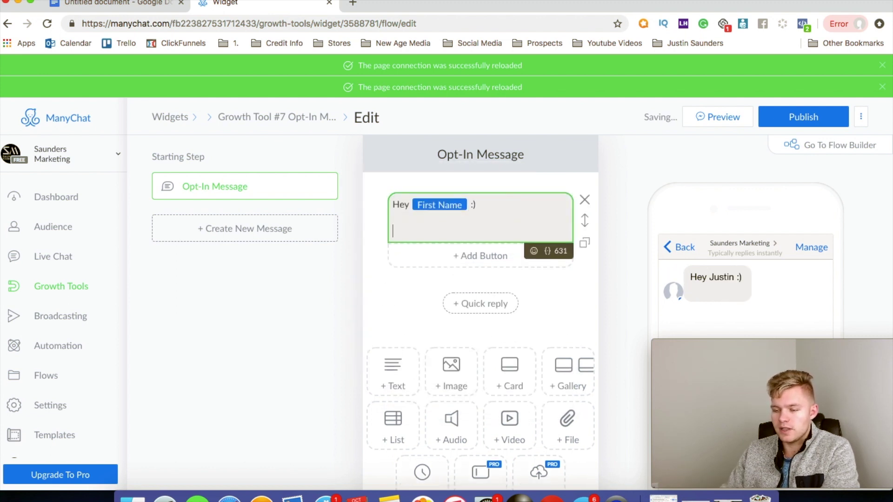
Add the line "Subscribe to my channel !" below the greeting in the opt-in message
type("Subscribe to ")
type("my chnalle")
key("BackSpace")
key("BackSpace")
key("BackSpace")
key("BackSpace")
key("BackSpace")
type("anne")
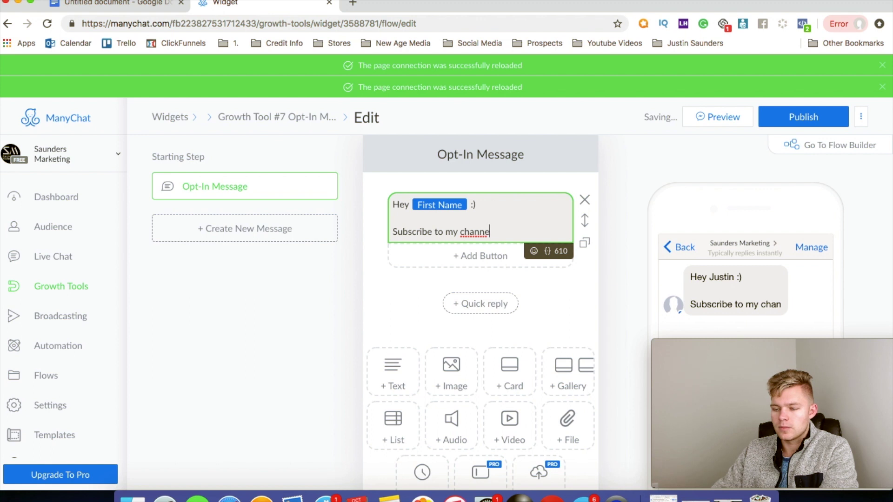
type("l !")
Add two buttons titled "Yes" and "No" under the opt-in message text
left_click(480, 257)
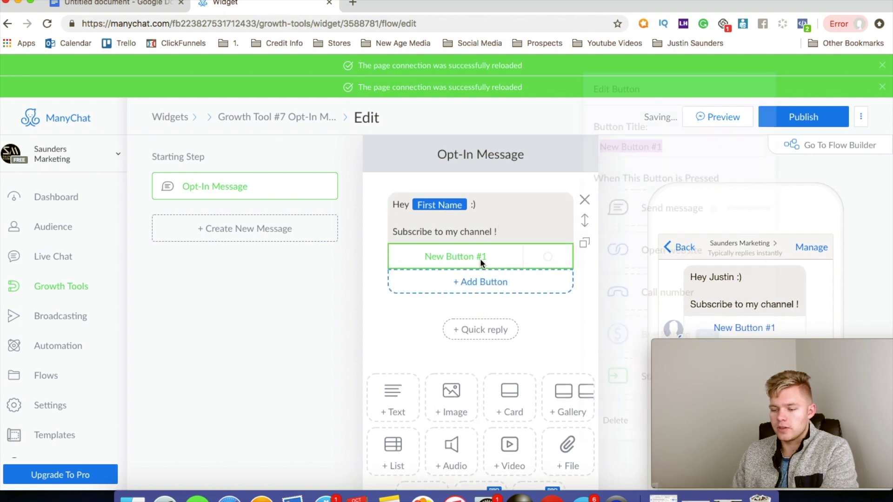
type("Yes")
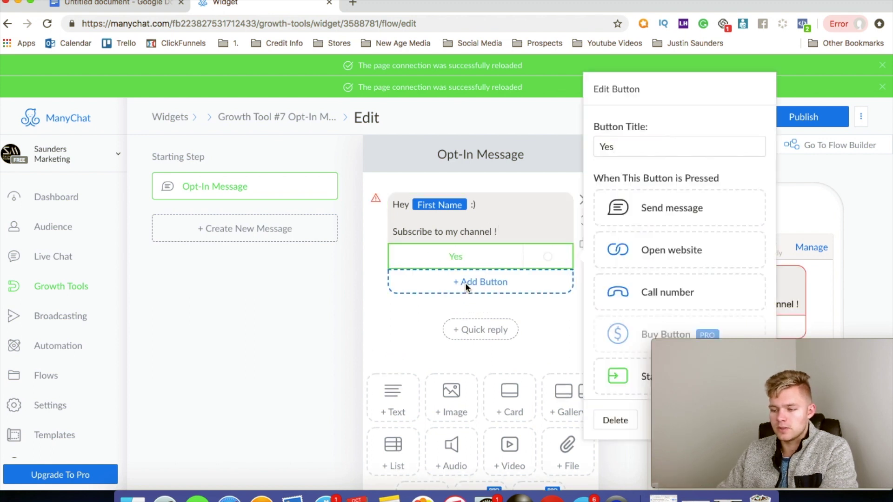
left_click(465, 282)
type("No")
left_click(415, 343)
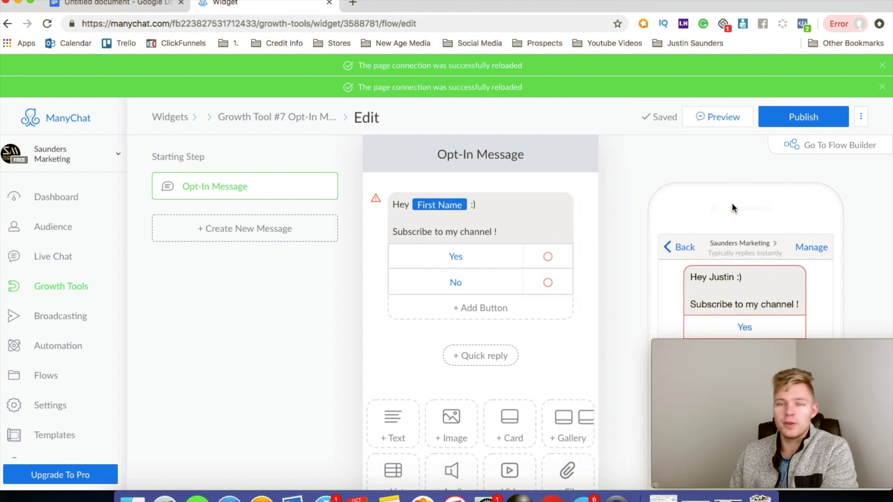
Switch to the Flow Builder and connect the opt-in message's Yes button to a new Perform Actions step
left_click(817, 149)
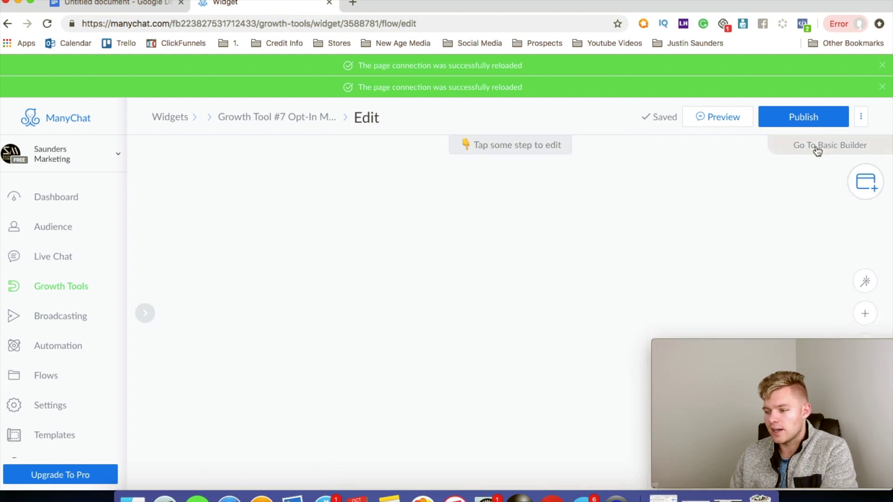
left_click_drag(584, 256, 330, 225)
scroll(424, 234, "down", 5)
scroll(333, 265, "up", 2)
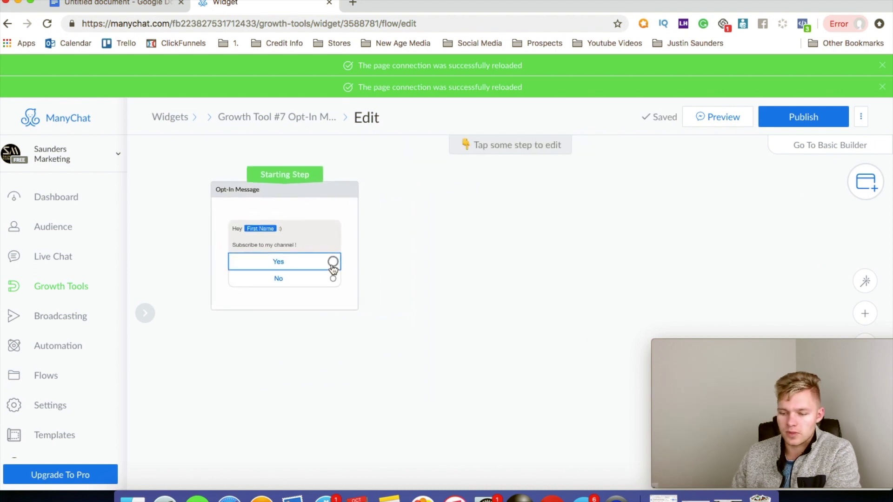
left_click(333, 262)
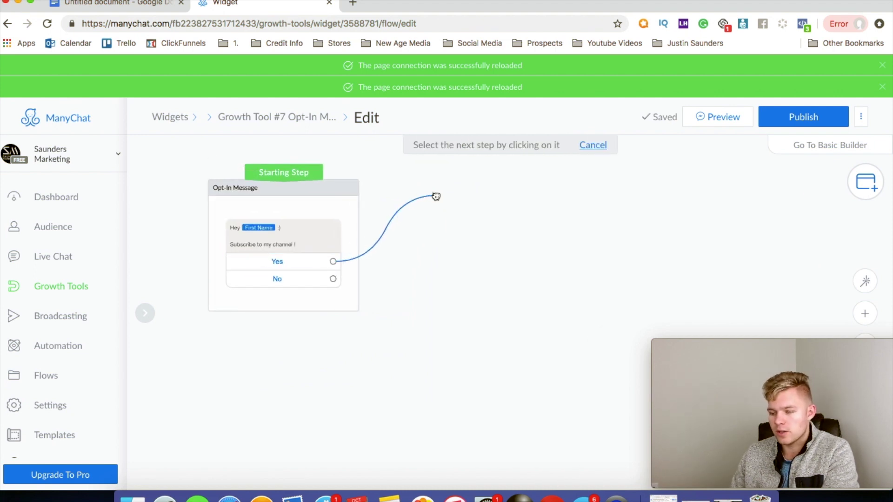
left_click(435, 194)
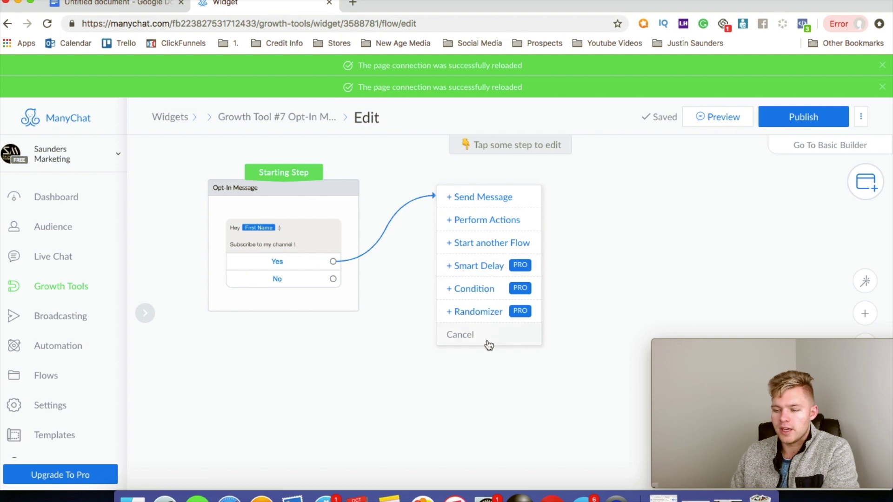
left_click(493, 221)
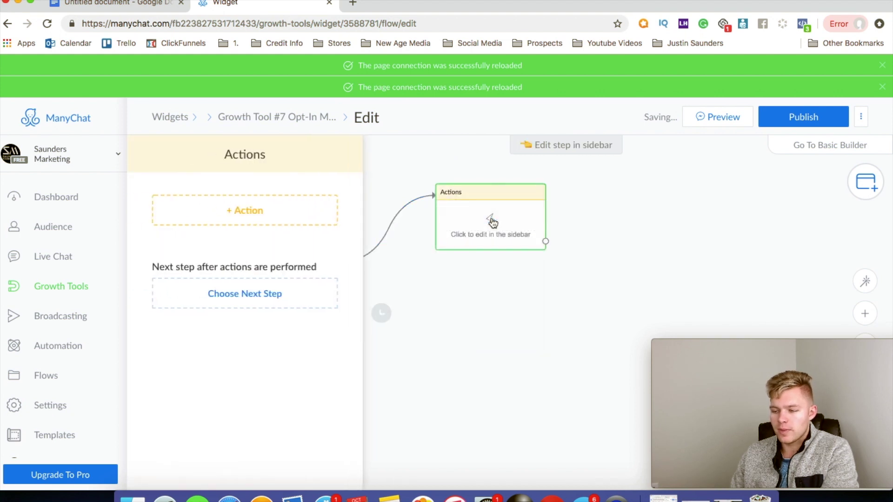
Add an Add Tag action with a new tag named "option" to the Actions step
left_click(272, 215)
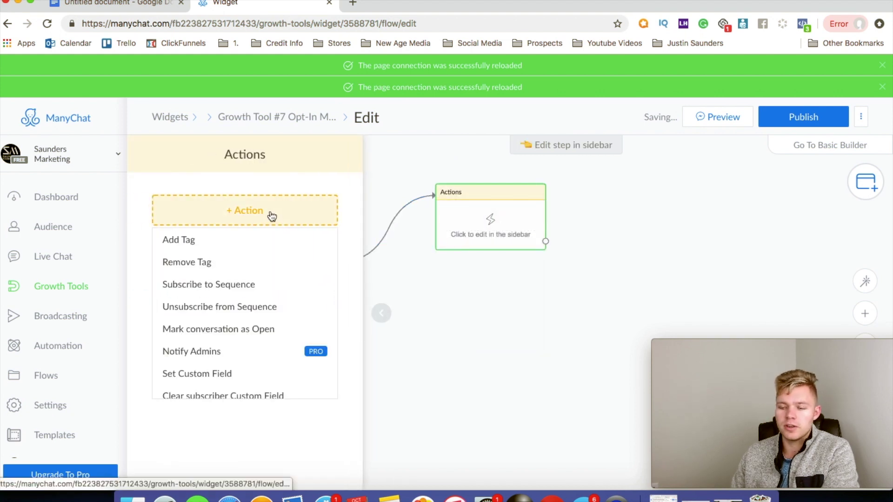
left_click(222, 243)
left_click(211, 228)
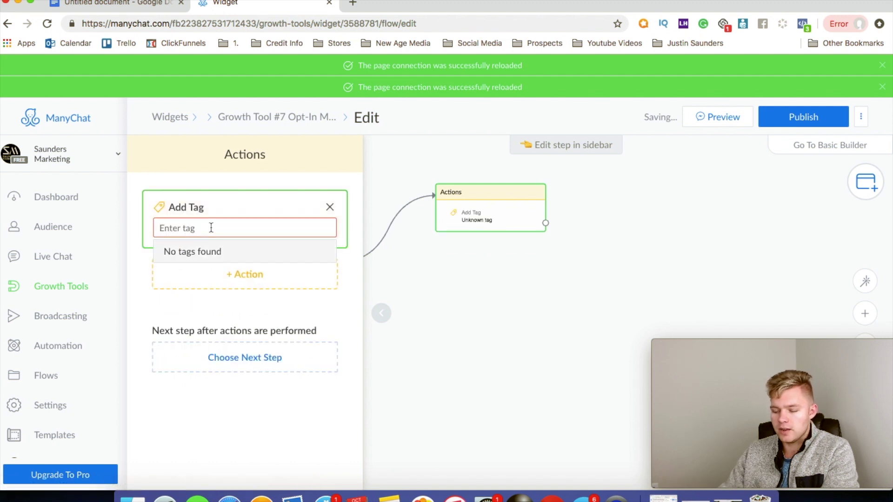
type("option")
key("Return")
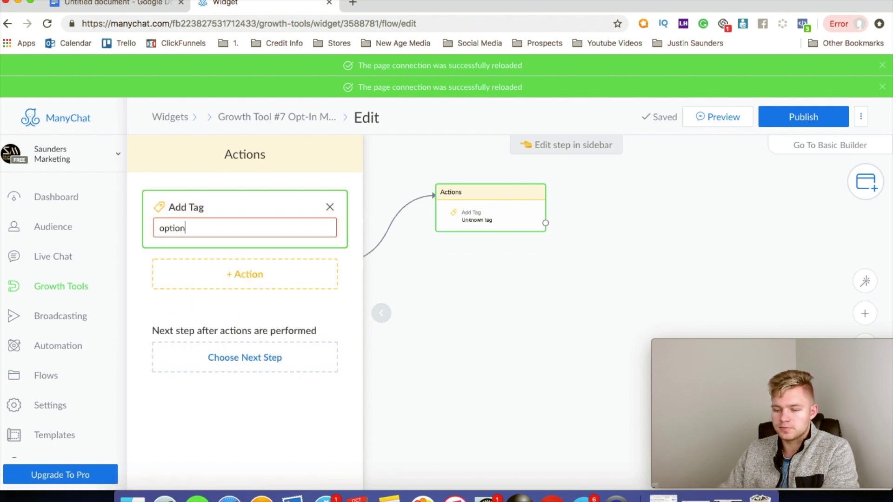
left_click(448, 281)
Connect the Actions step to a new Send Message step reading "Awesome! Can't wait to share my secret sauce with you..."
left_click_drag(545, 223, 445, 353)
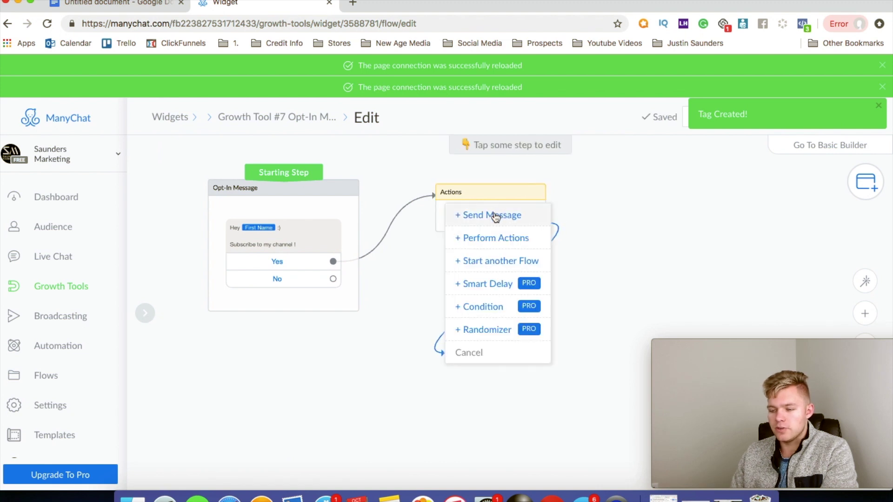
left_click(493, 213)
left_click(200, 205)
type("Awe")
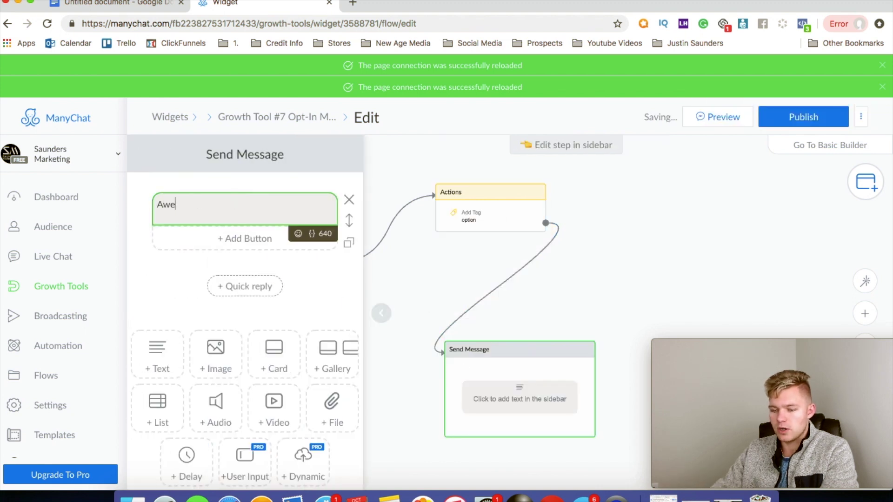
type("some! Can't wait ")
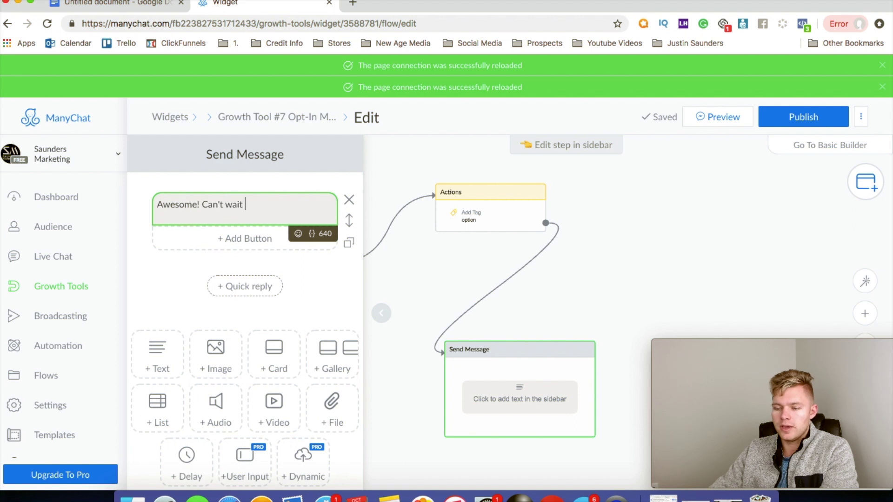
type("to share my secret sauce wi")
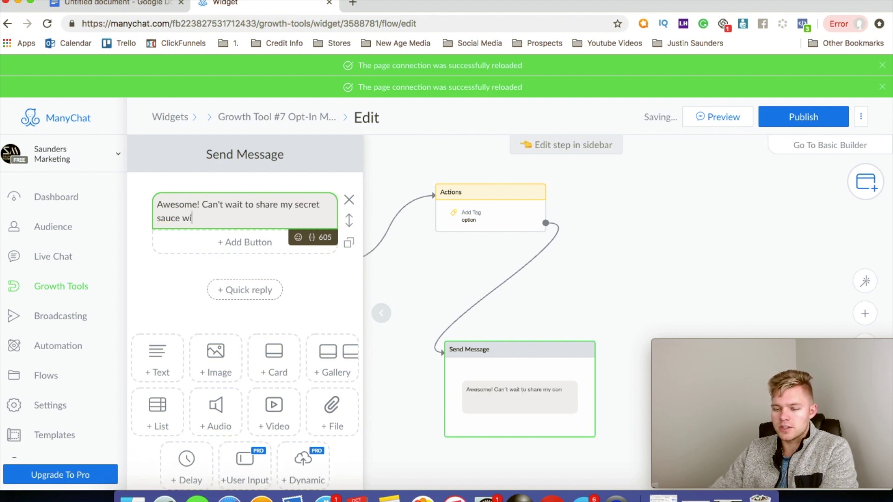
type("th you...")
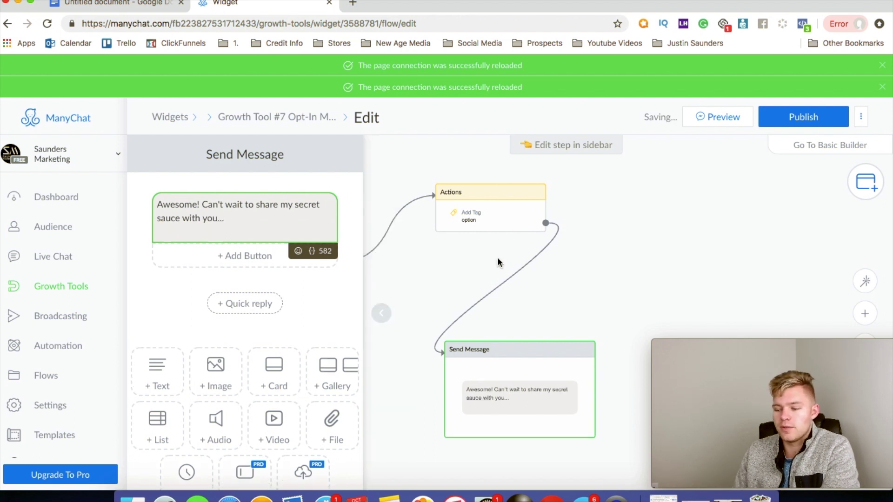
left_click(503, 262)
left_click(384, 273)
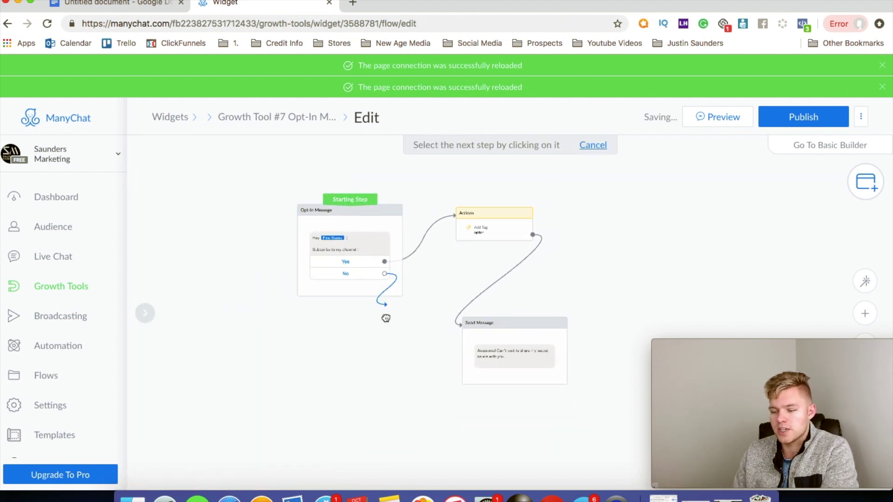
left_click(203, 334)
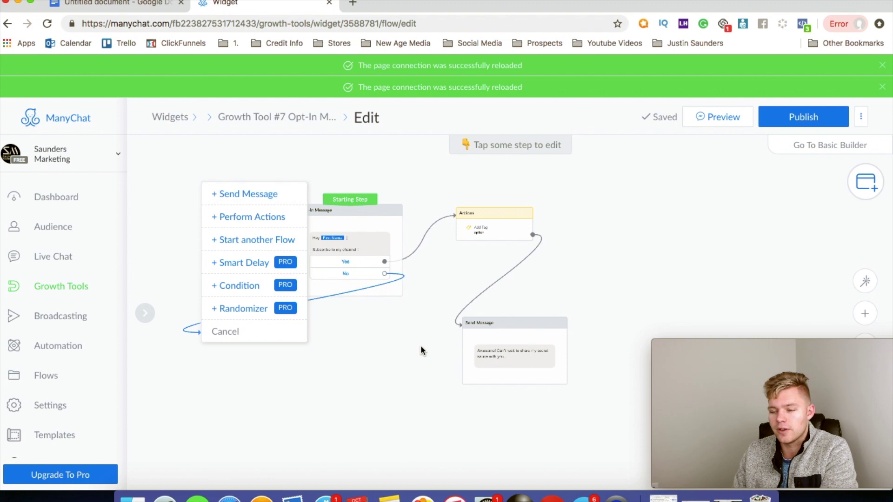
left_click(420, 349)
Connect the opt-in message's No button to a new Send Message step
left_click(384, 273)
left_click(203, 347)
left_click(255, 209)
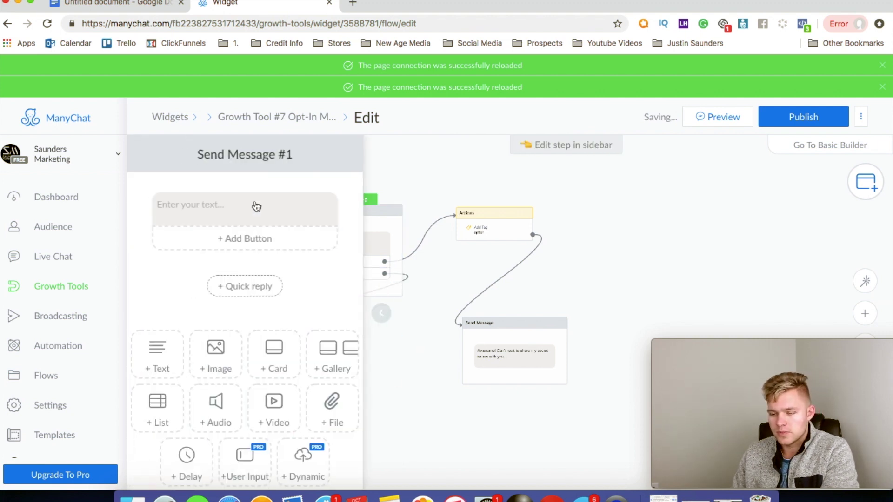
Enter "Ok no worries. Talk soon..." as the No branch's message and move the opt-in message block farther from the Actions step
left_click(227, 200)
type("Ok no wor")
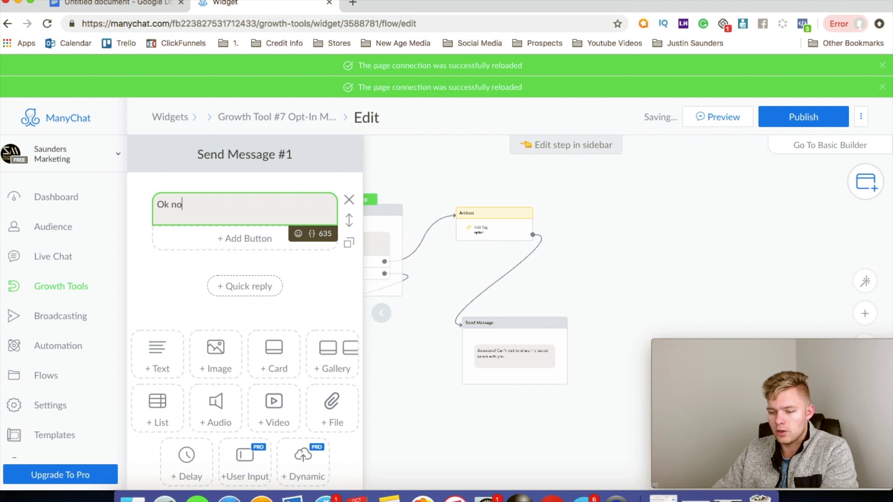
type("Talk soon...")
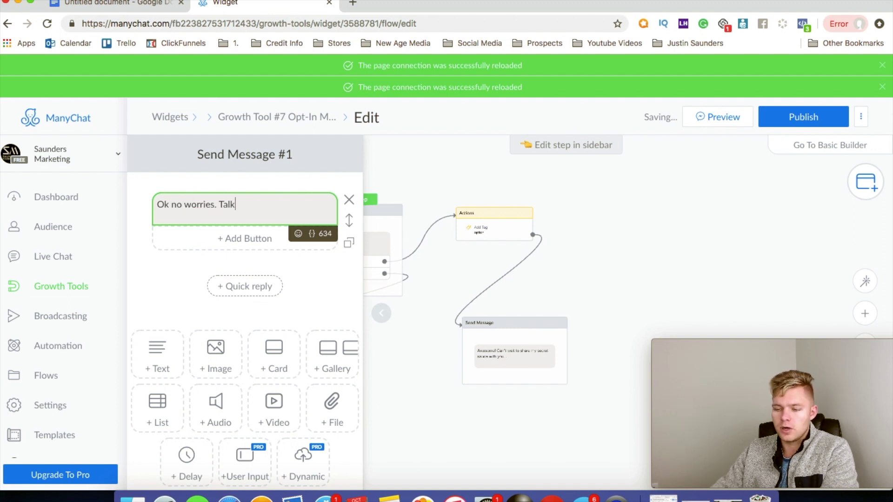
left_click(478, 273)
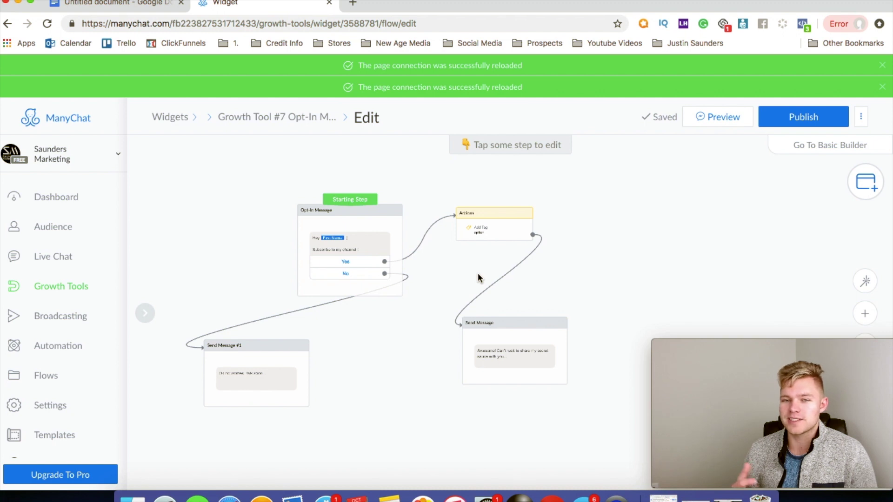
left_click_drag(350, 210, 250, 185)
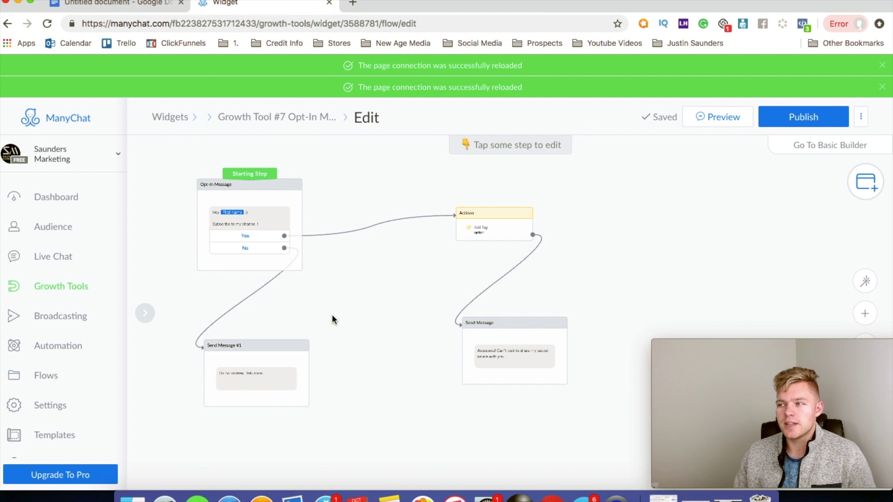
Look at the existing Sequences and check which sequences Growth Tool #7 offers for adding subscribers
left_click(70, 355)
scroll(97, 363, "down", 3)
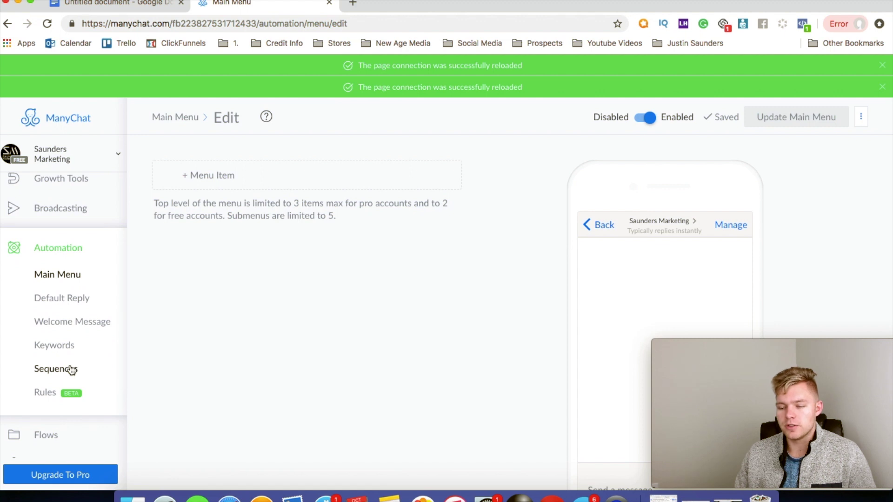
left_click(71, 370)
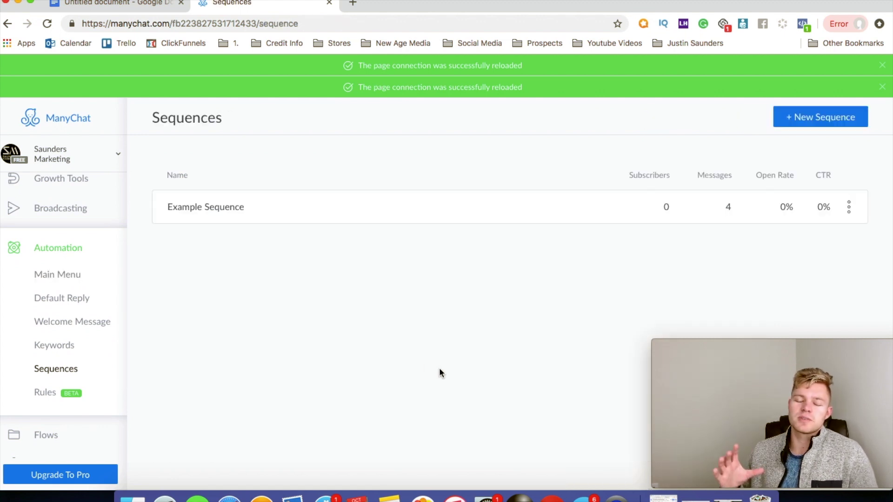
left_click(72, 183)
left_click(237, 257)
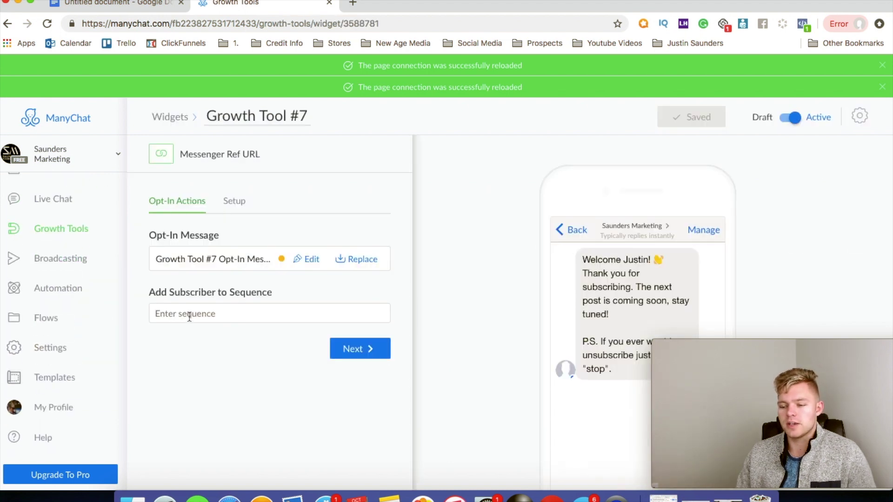
left_click(195, 312)
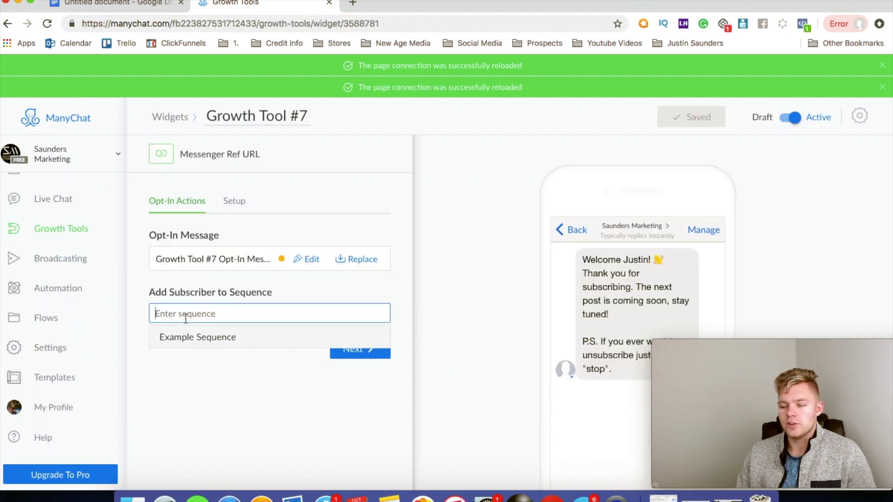
left_click(189, 372)
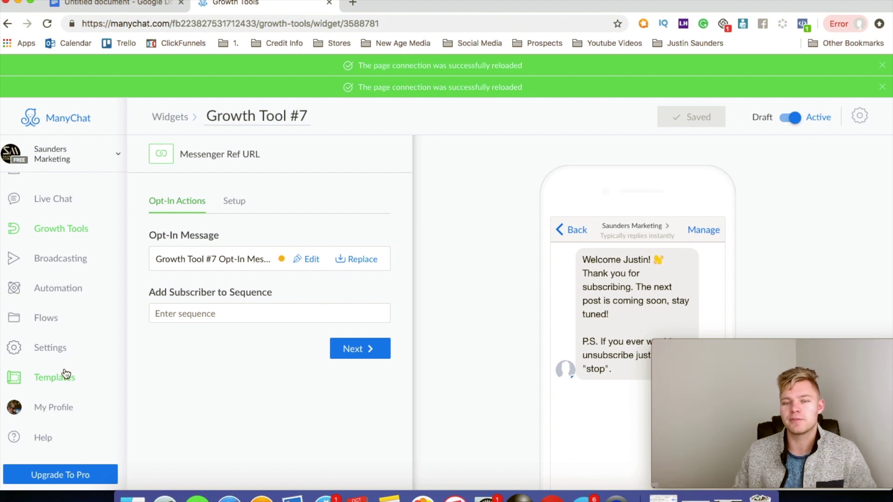
Create a new automation sequence named "New"
left_click(71, 304)
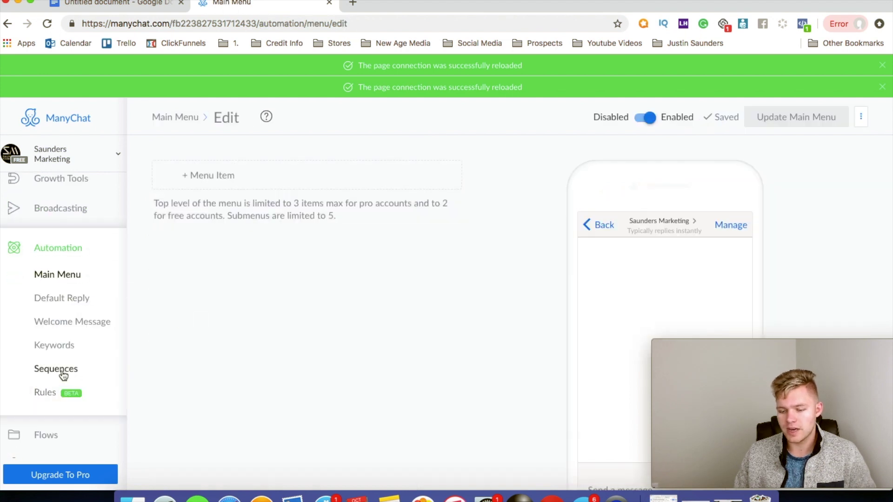
left_click(63, 375)
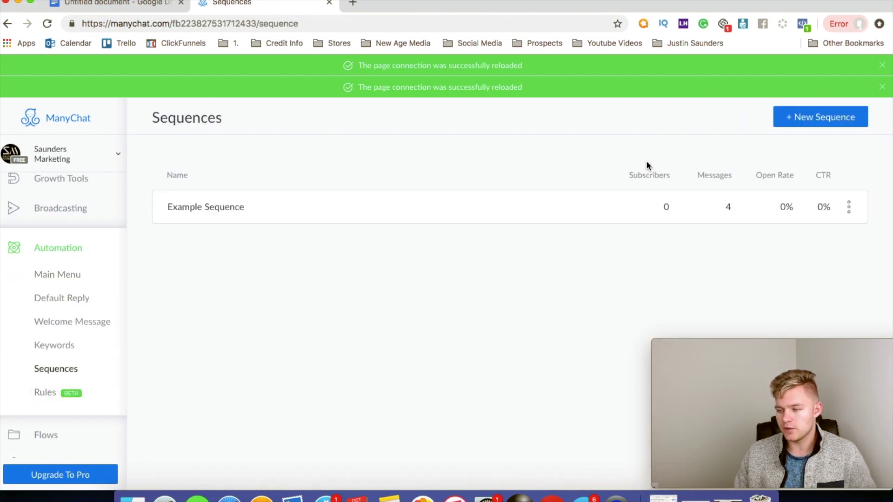
left_click(797, 117)
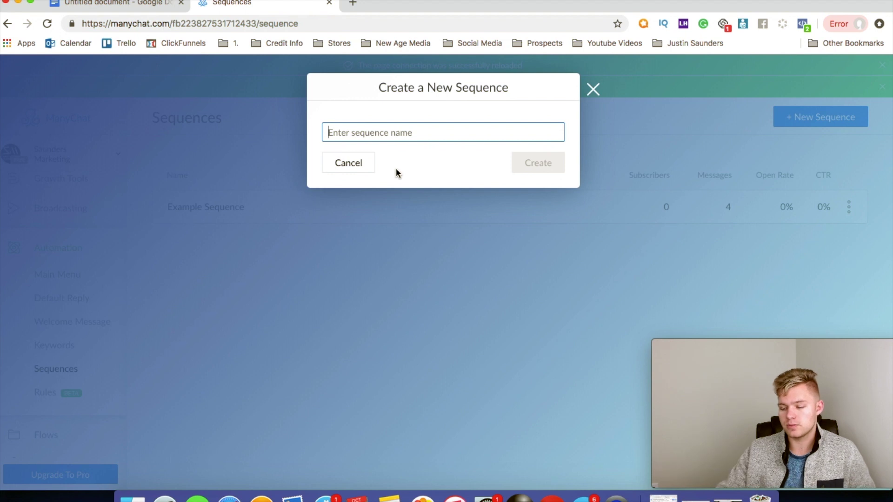
type("New")
left_click(531, 172)
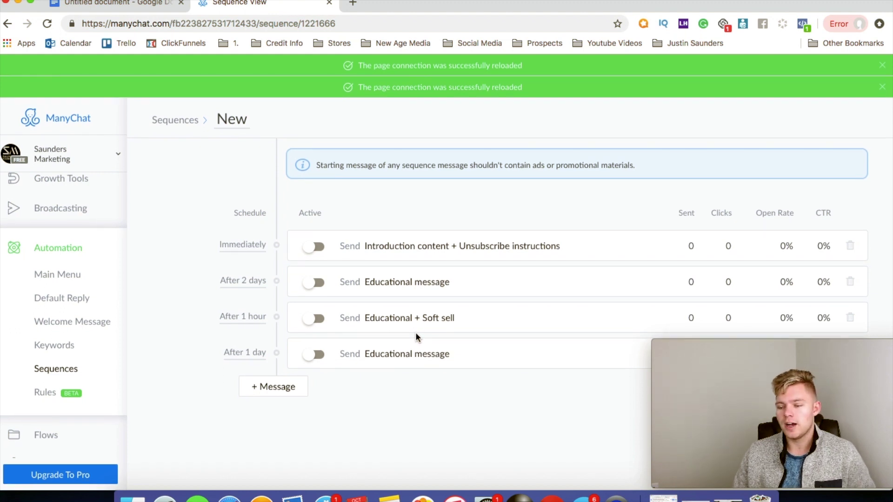
Set the sequence's last educational message to be sent 10 days after the previous message and save the schedule
left_click(244, 247)
left_click(243, 246)
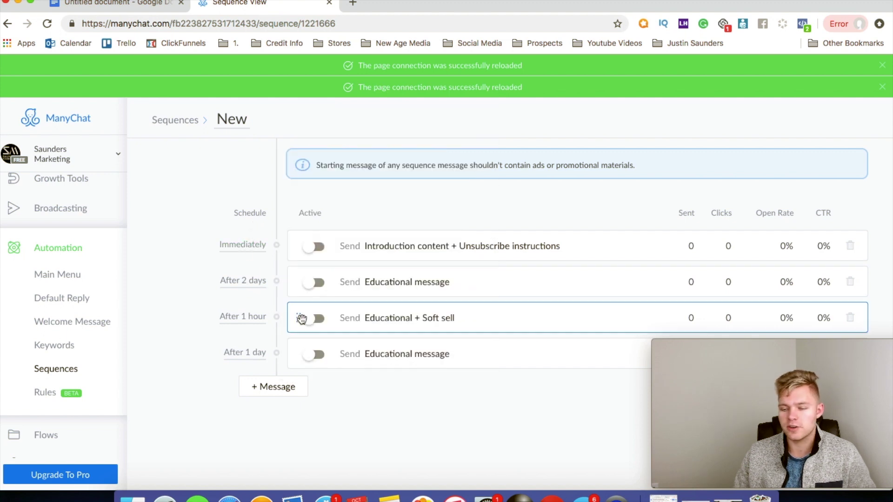
left_click(256, 358)
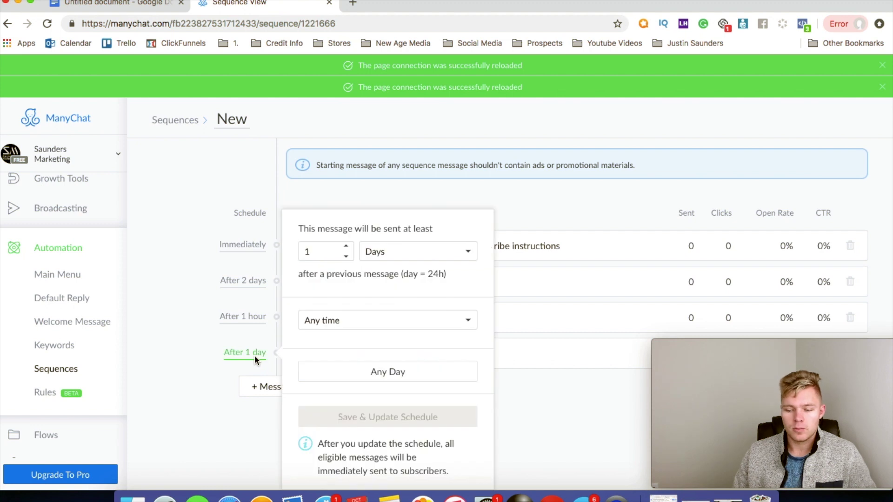
left_click(333, 252)
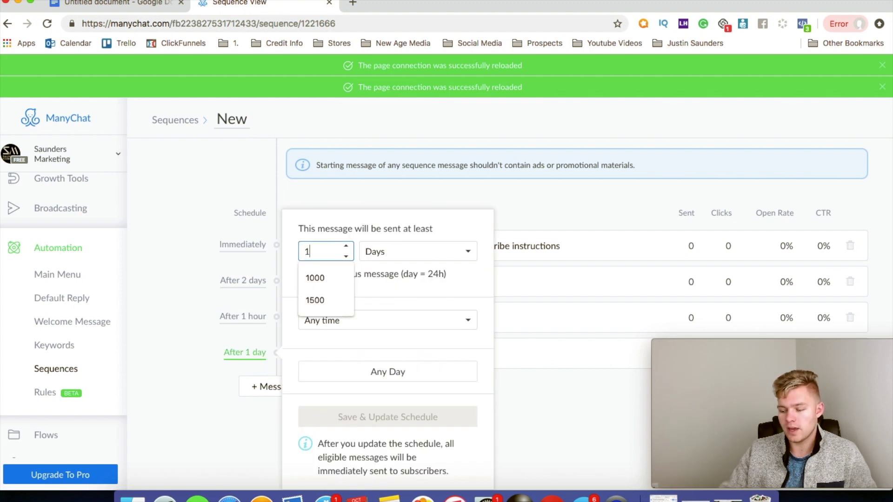
type("0")
left_click(519, 407)
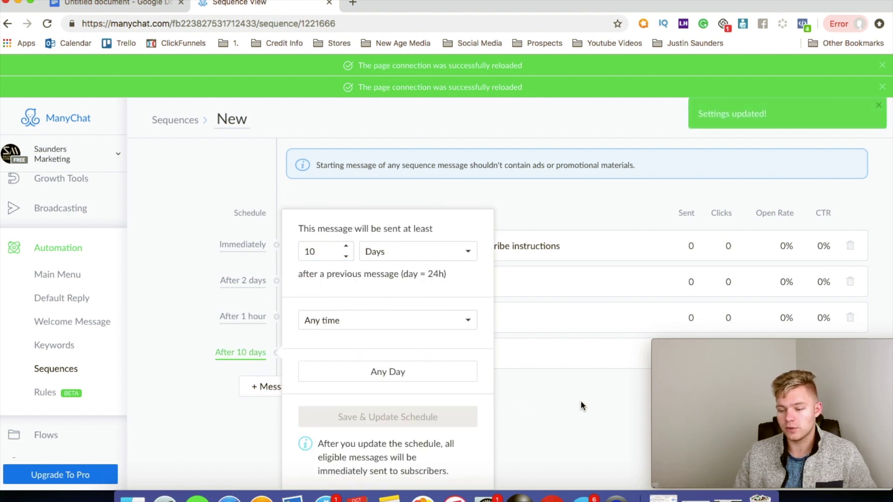
Replace the first text of the "Introduction content + Unsubscribe instructions" message with "Hey get the secret sauce and subrscribne..."
left_click(396, 245)
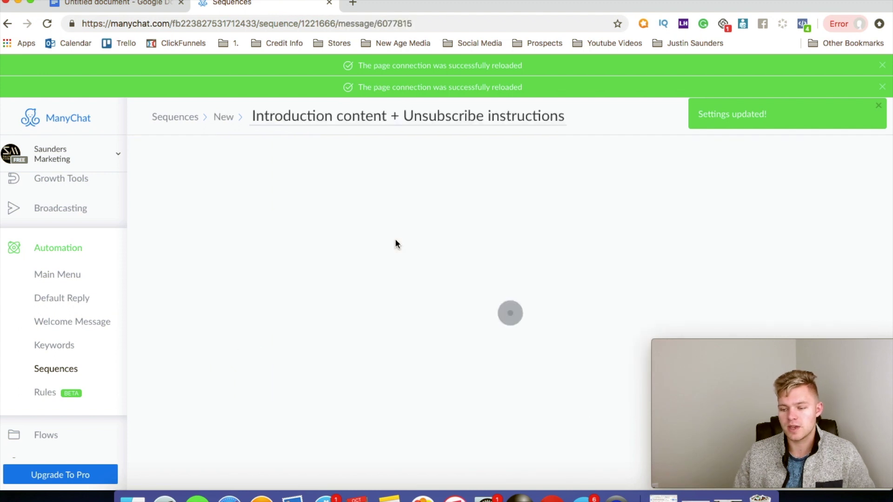
left_click(395, 239)
key("ctrl+a")
type("Hey ")
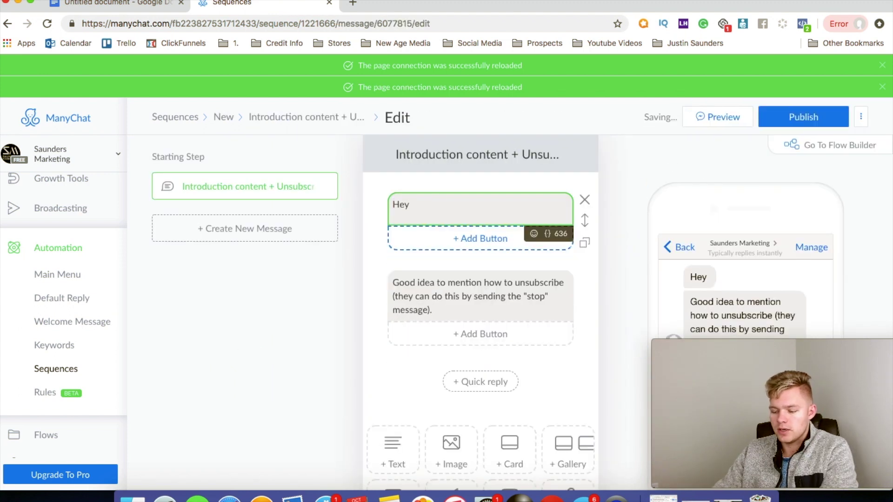
type("get the sec")
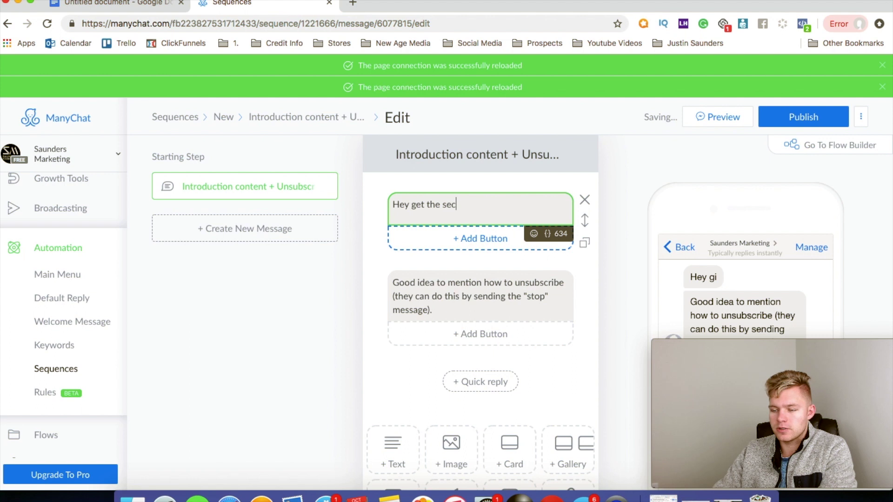
type("ret sauce and su")
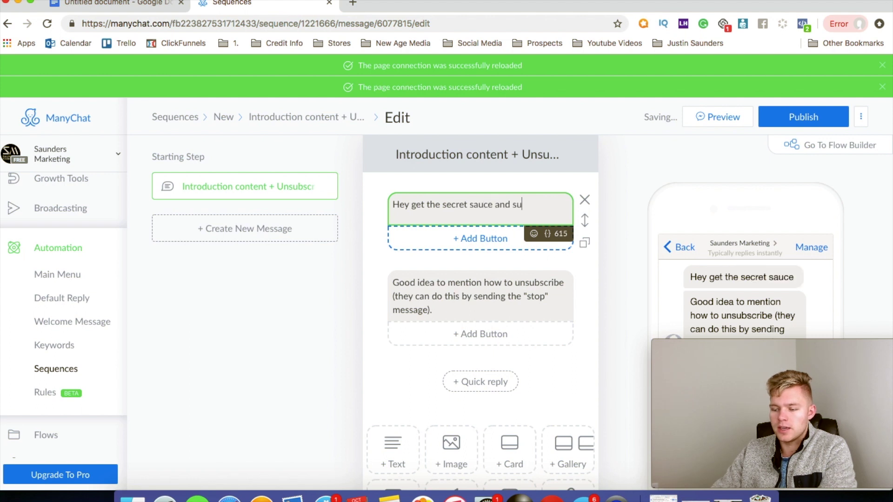
type("brscribne...")
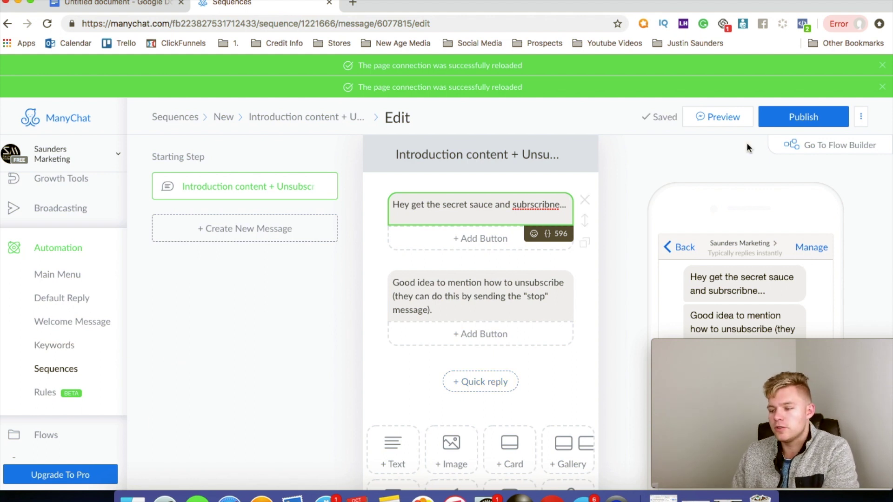
Return to Growth Tool #7, choose "New" as the sequence subscribers are added to, and proceed to its setup
left_click(77, 211)
left_click(73, 180)
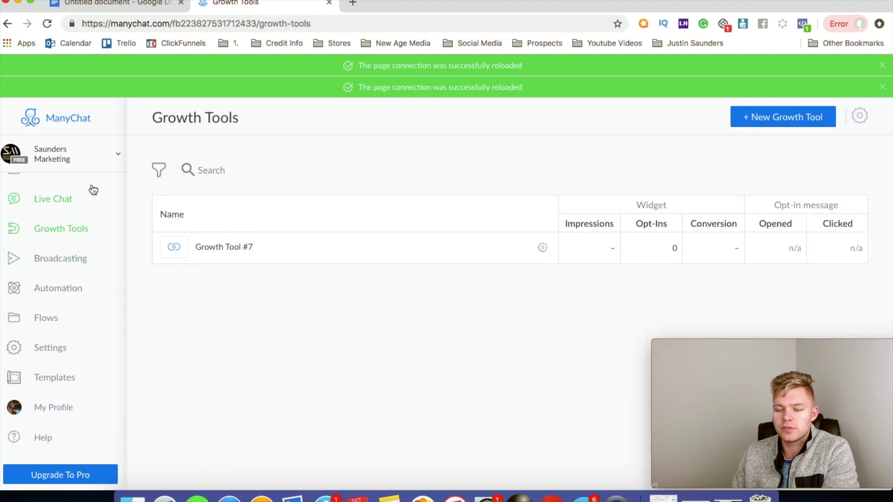
left_click(319, 246)
left_click(203, 315)
left_click(176, 361)
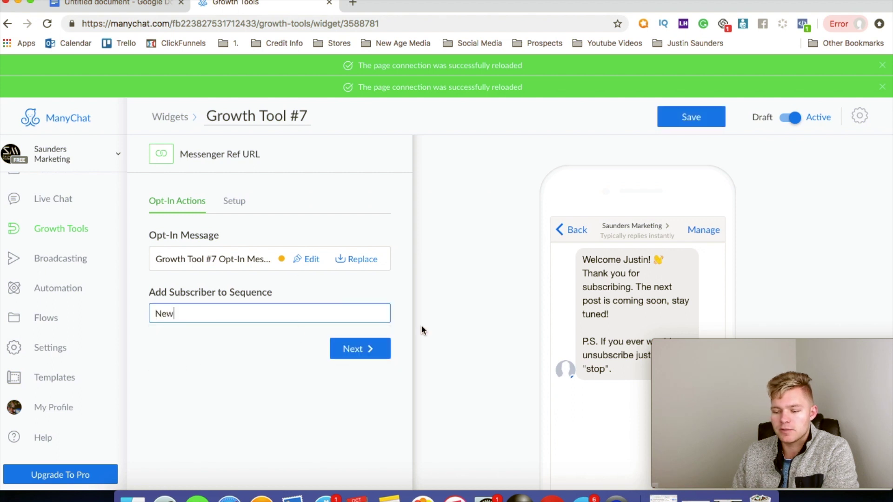
left_click(356, 352)
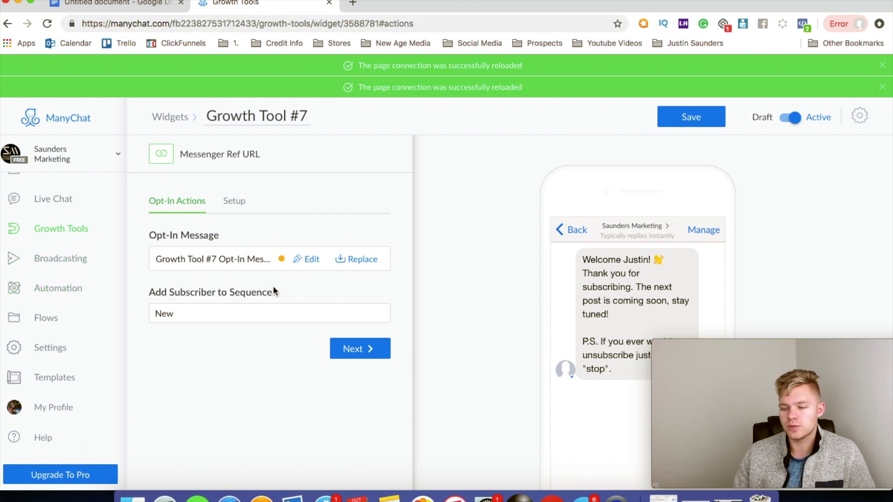
left_click(310, 263)
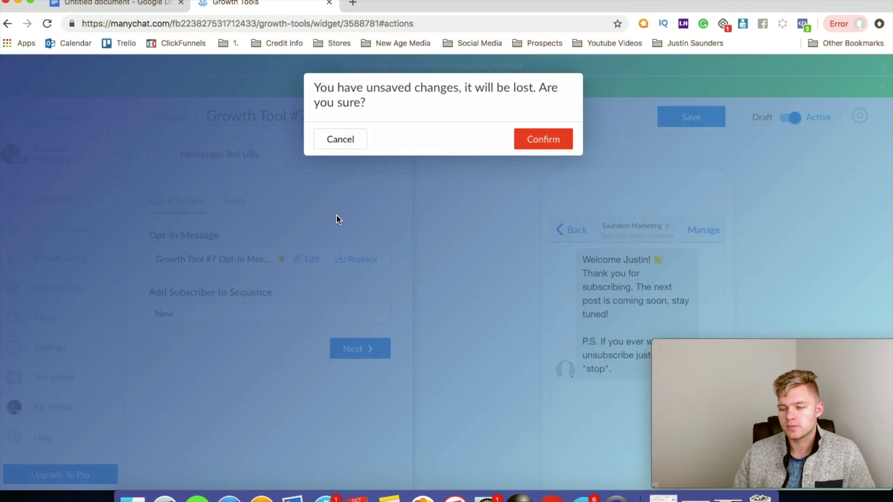
left_click(350, 143)
left_click(358, 363)
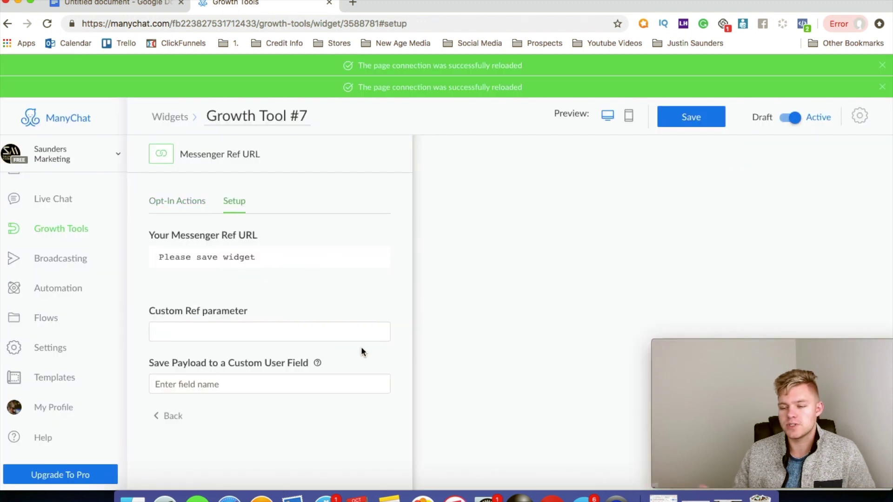
left_click(188, 201)
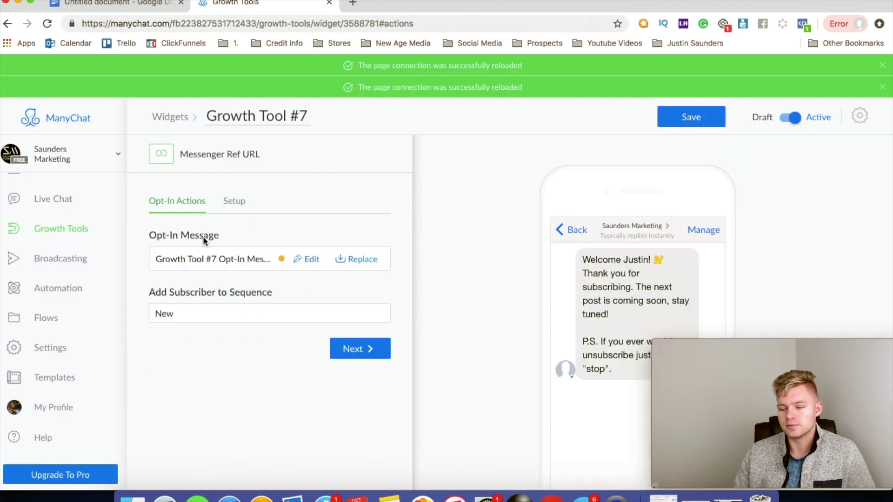
Reopen Growth Tool #7's opt-in message flow, discarding unsaved changes, and open the Send Message step that follows the Actions step
left_click(311, 260)
left_click(529, 145)
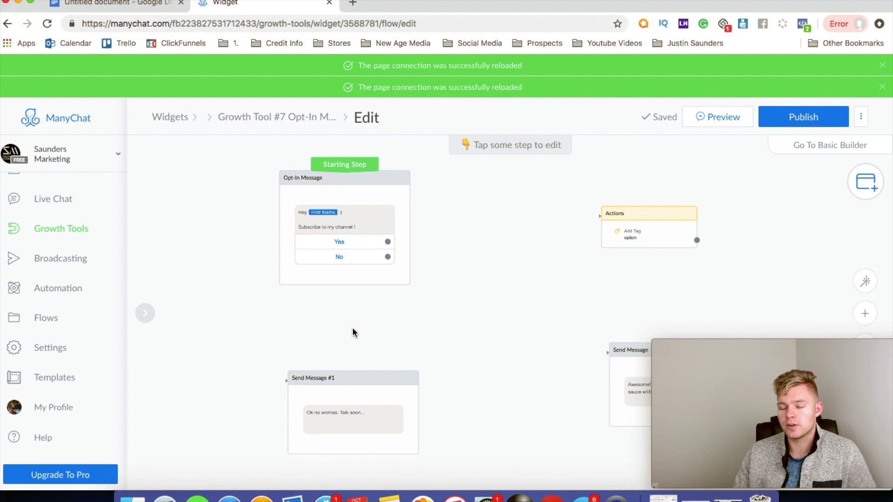
scroll(360, 262, "down", 5)
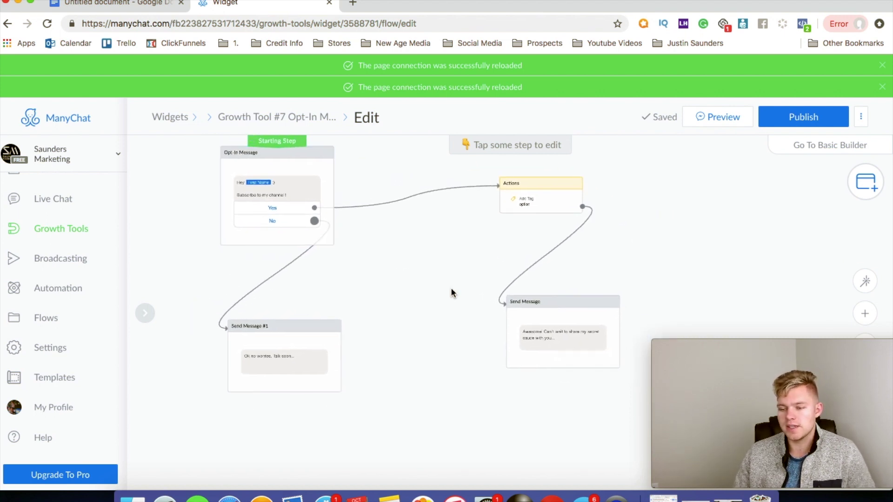
left_click_drag(451, 292, 371, 263)
left_click(493, 323)
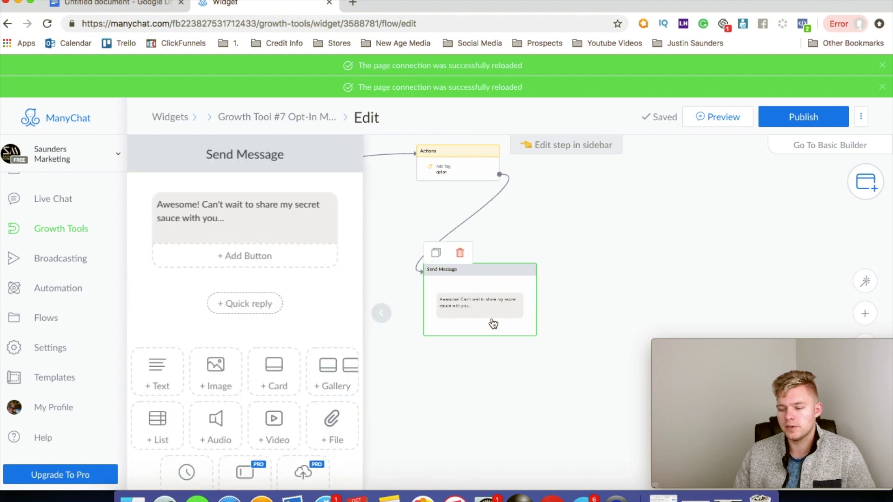
scroll(242, 315, "down", 2)
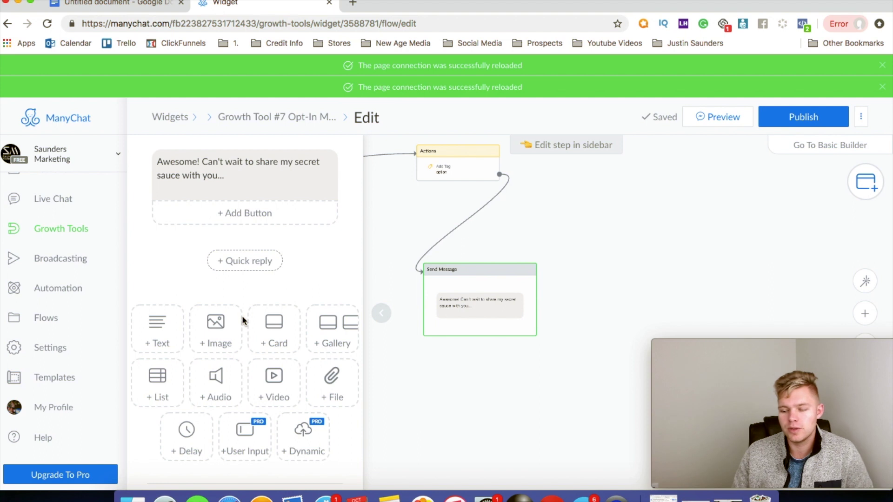
Add an empty card below the "Awesome! Can't wait to share my secret sauce with you..." text in the Send Message step
scroll(239, 421, "down", 1)
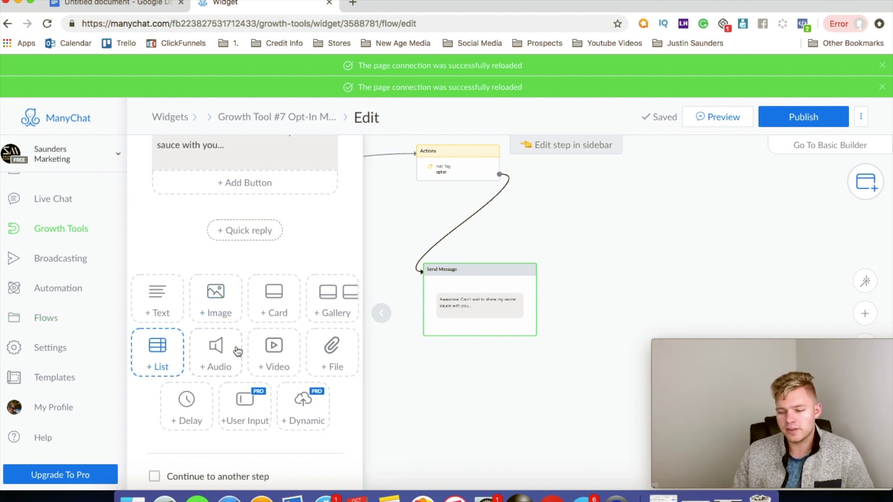
left_click(274, 307)
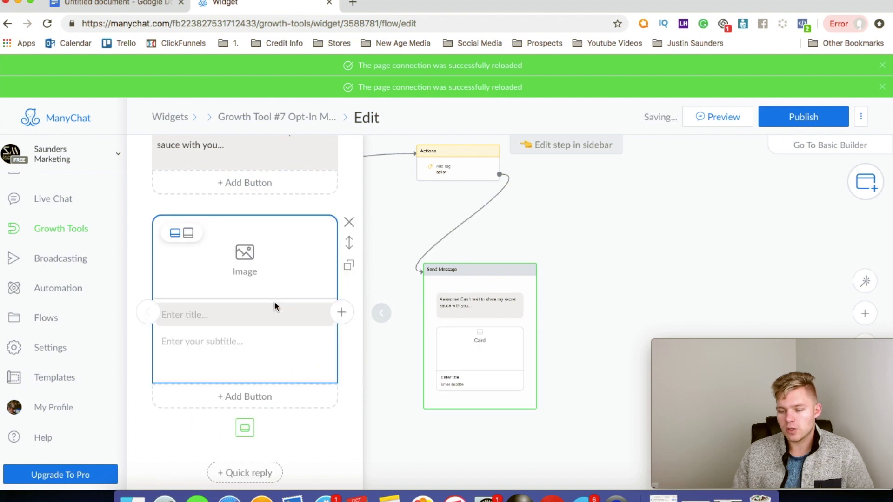
scroll(303, 343, "down", 3)
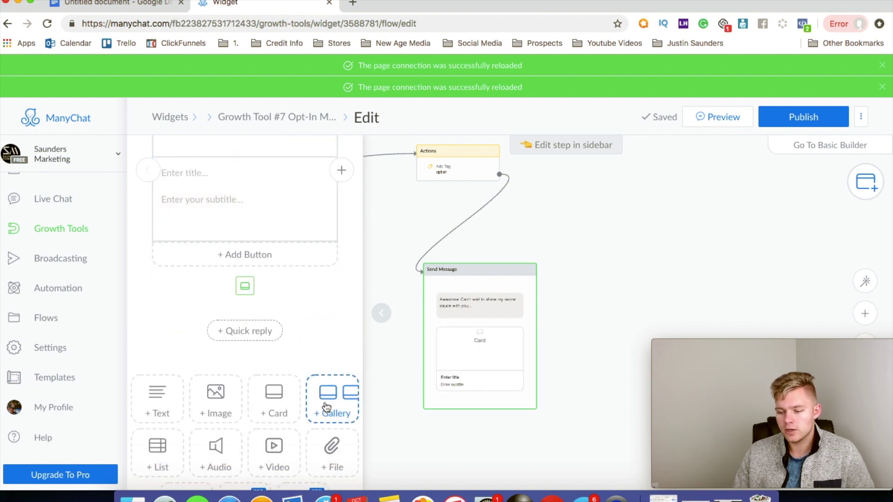
Add a button titled "Buy now" to the card and set its action to Buy Button
scroll(218, 386, "up", 2)
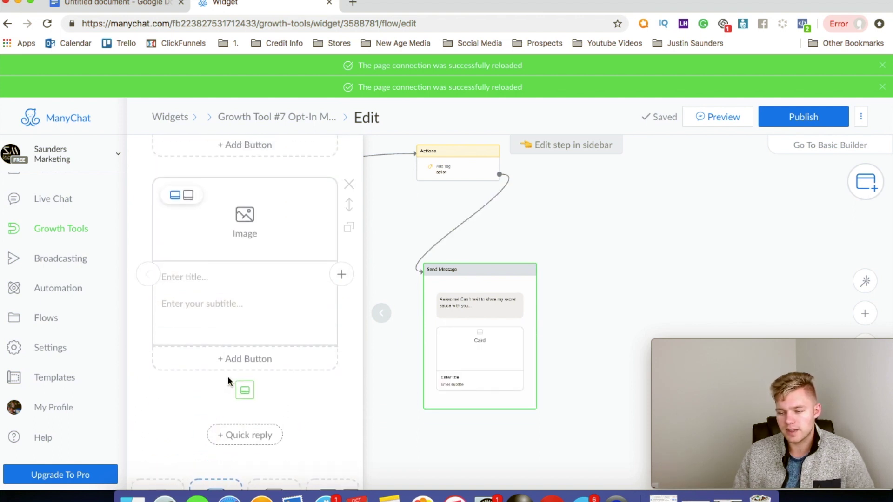
left_click(247, 360)
type("Buy now")
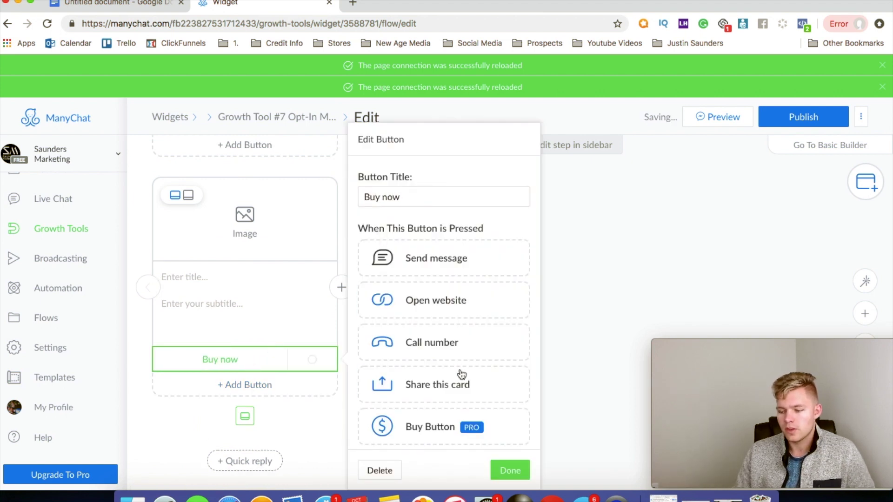
scroll(423, 400, "down", 1)
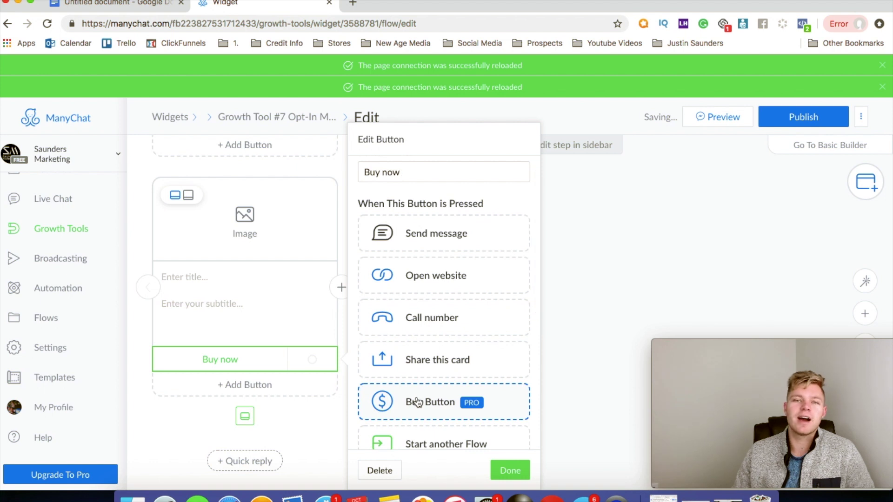
left_click(416, 402)
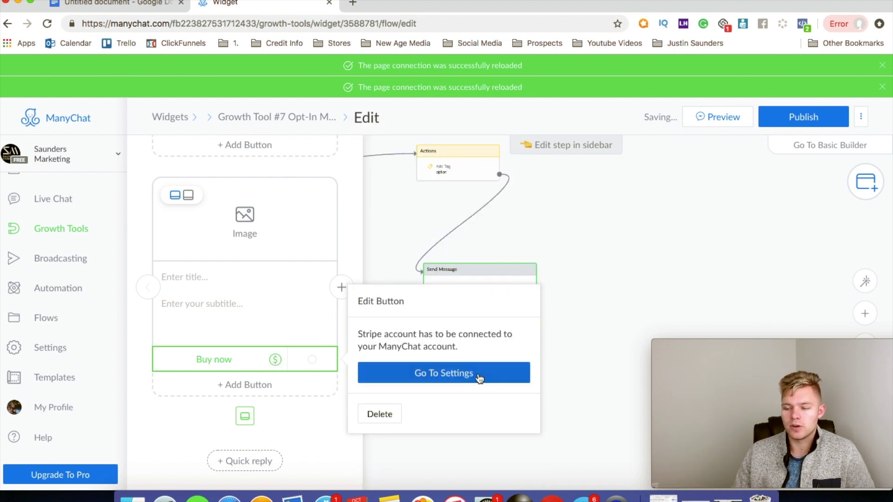
Examine the bot's payment settings for connecting a Stripe account, and return to the flow without changing them
left_click(435, 380)
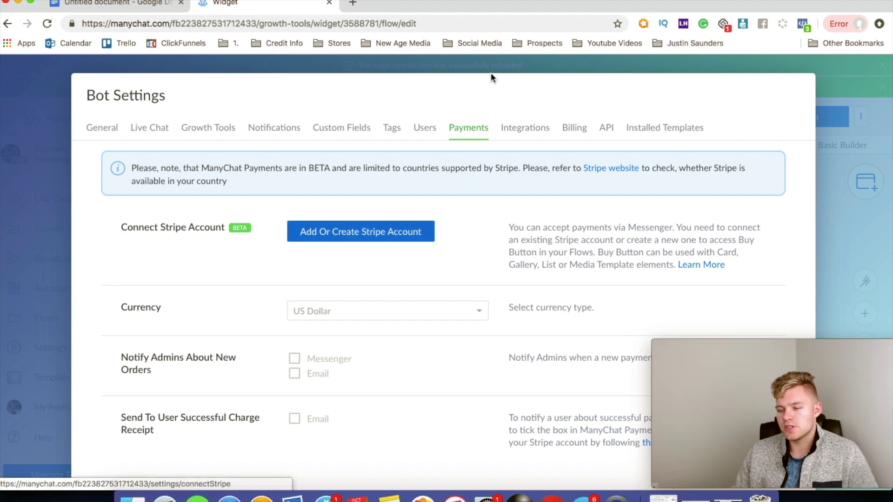
left_click(828, 141)
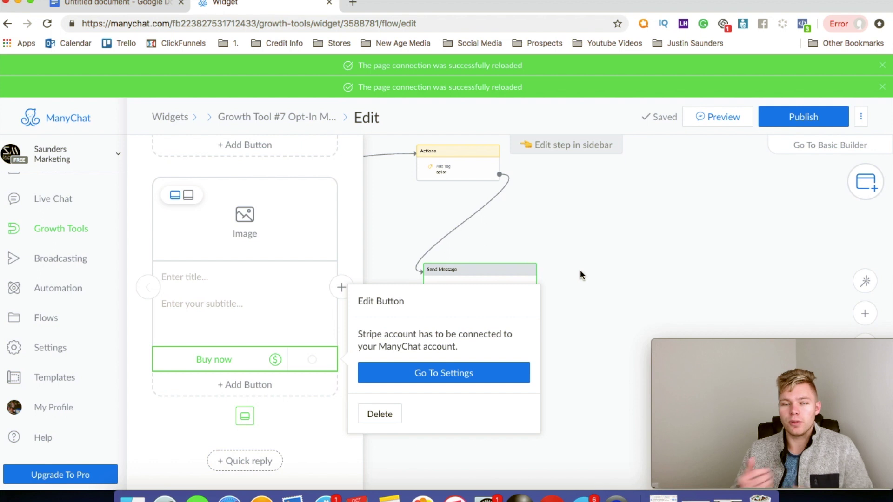